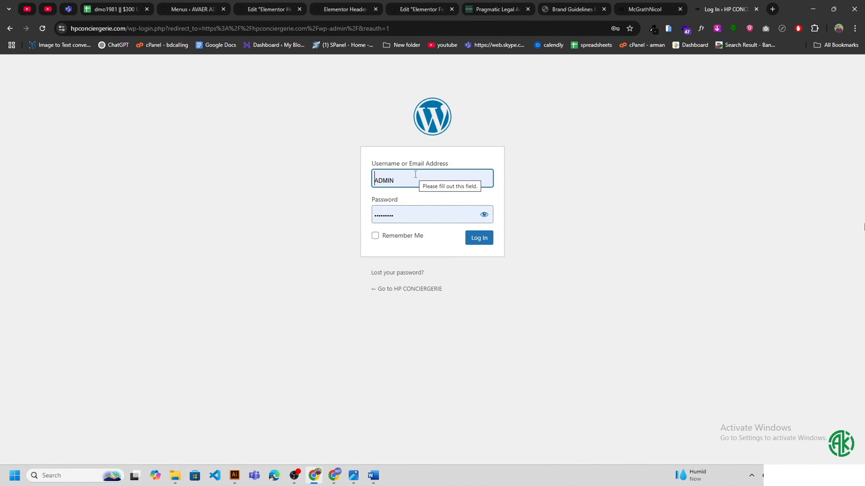
Log in to the WordPress admin with the prefilled credentials and Remember Me enabled
drag(415, 174, 361, 176)
click(335, 176)
drag(427, 213, 373, 212)
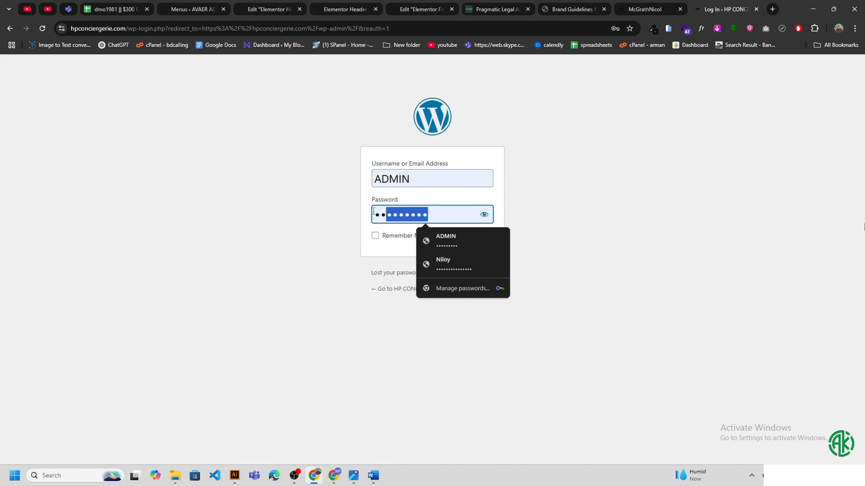
click(338, 212)
click(405, 238)
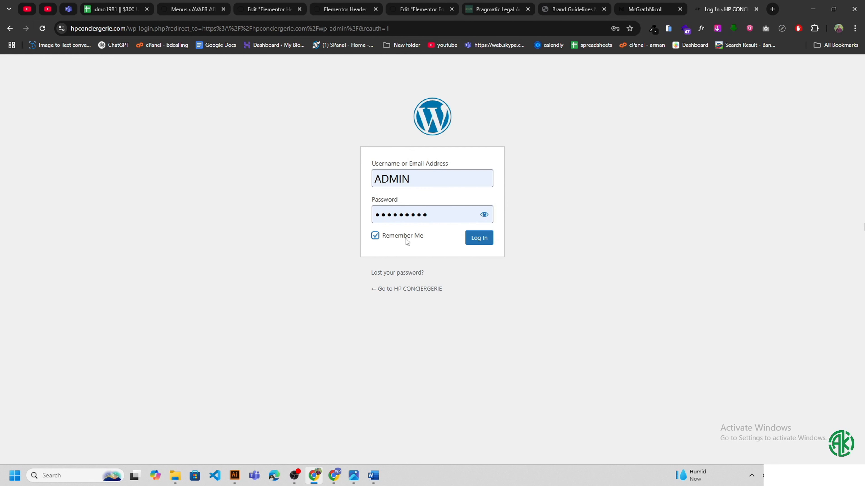
click(478, 243)
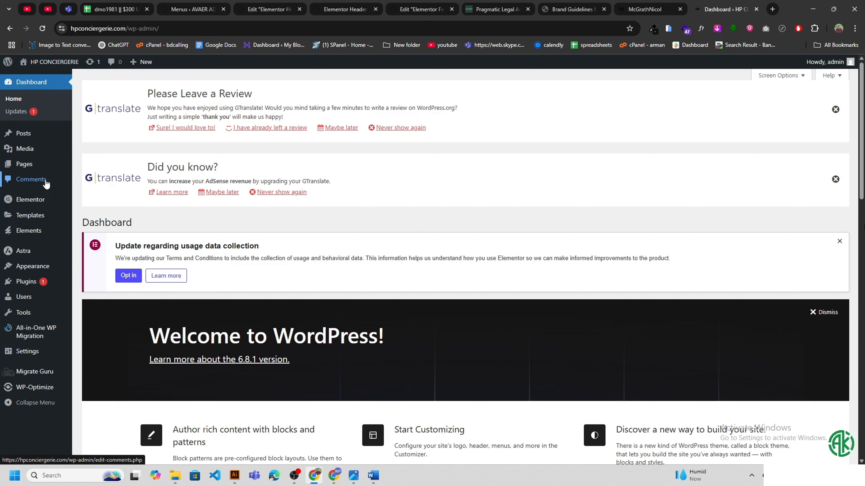
Visit the live site from the dashboard and review the home page's hero and "Our Premium" services heading
mouse_move(42, 235)
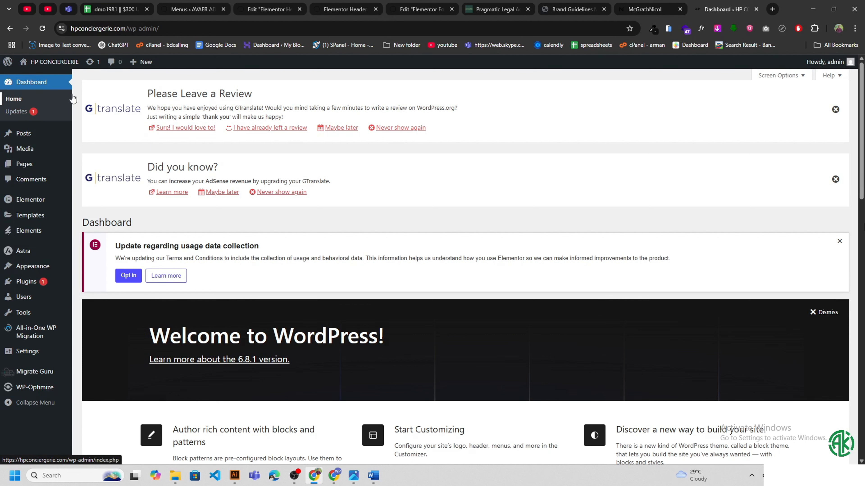
mouse_move(73, 62)
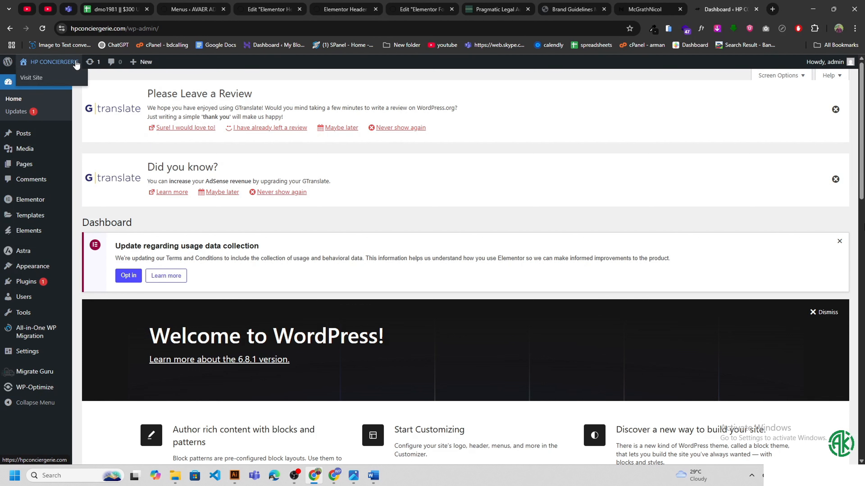
click(57, 78)
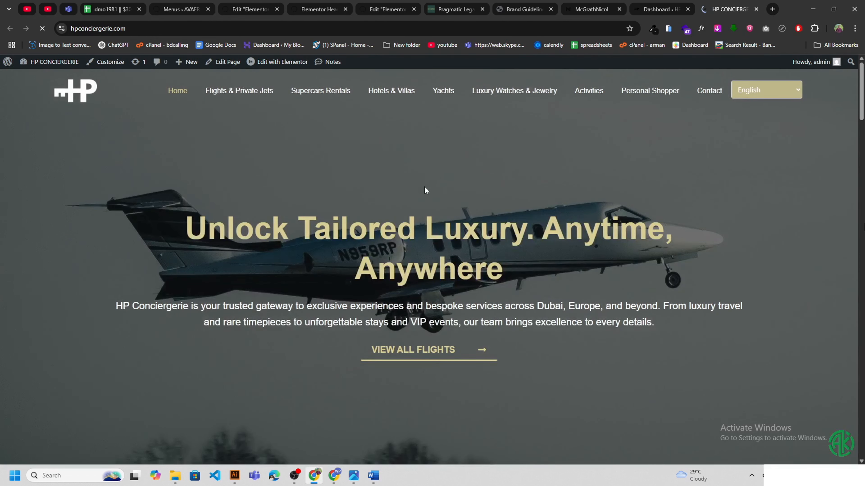
scroll(424, 211, down, 5)
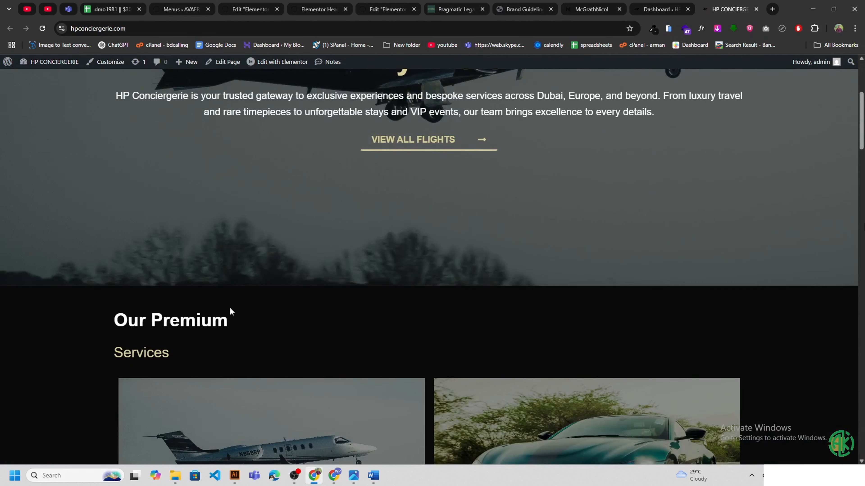
drag(236, 322, 109, 322)
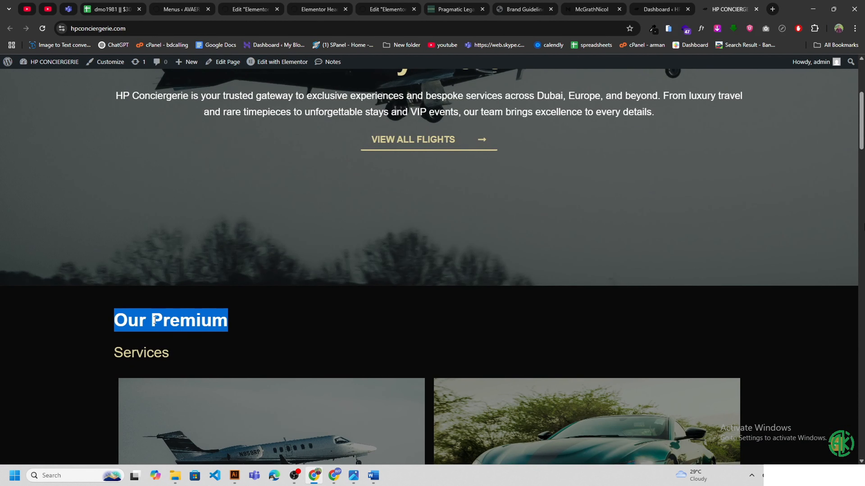
click(169, 317)
scroll(244, 279, up, 5)
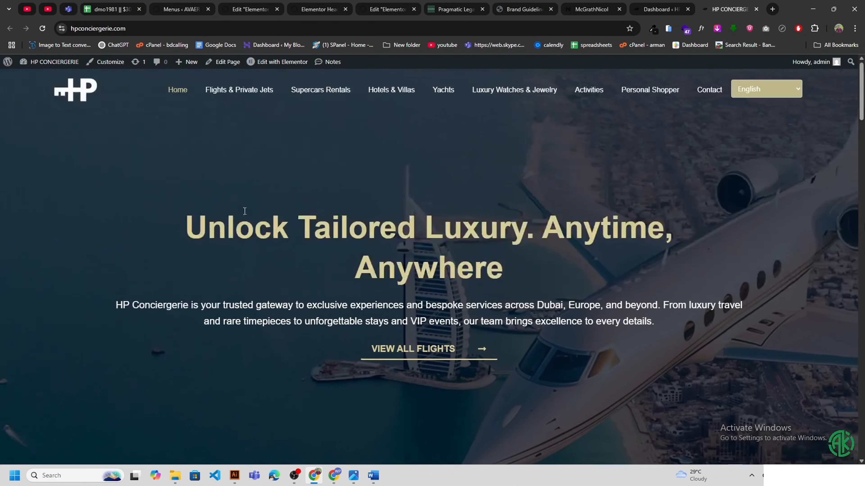
Open the home page for editing in Elementor, with the page structure shown
mouse_move(272, 65)
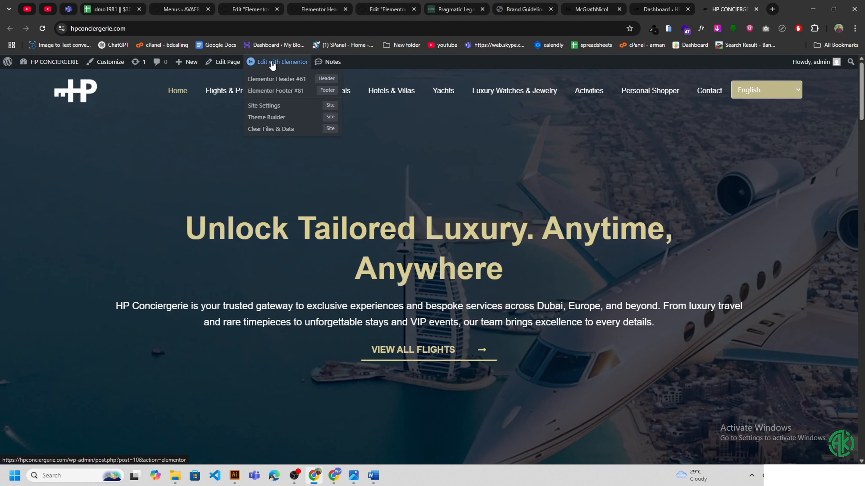
click(272, 65)
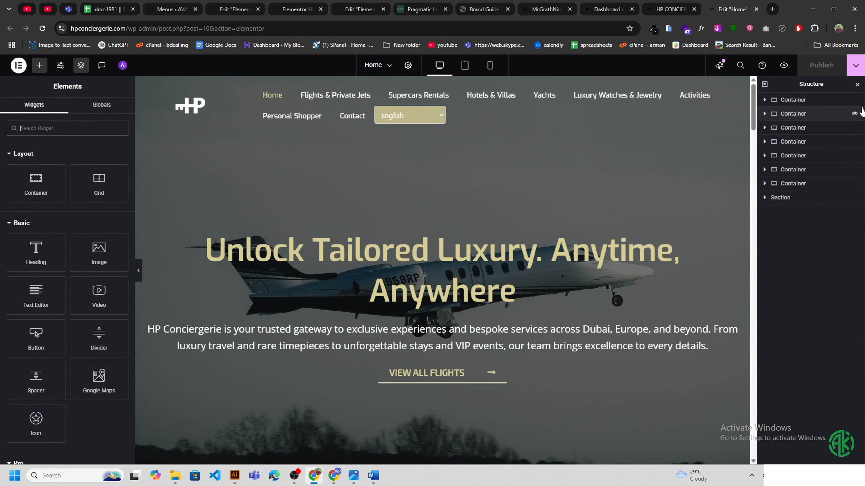
click(857, 85)
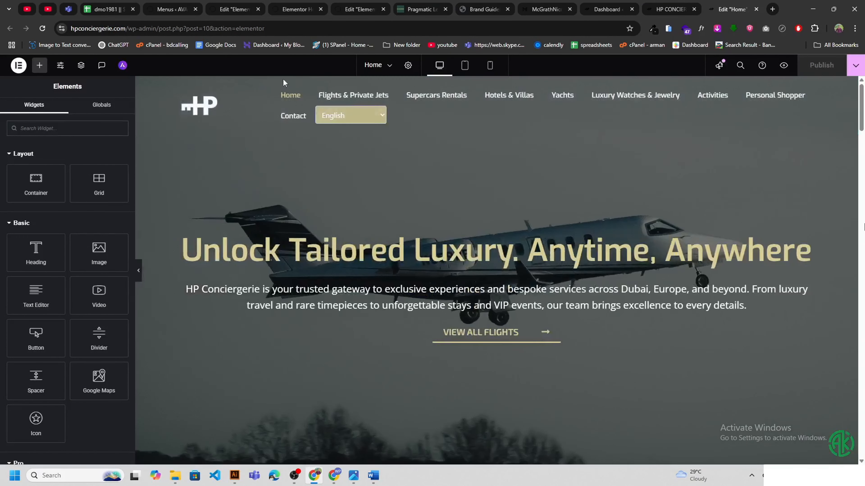
click(80, 65)
Change the "Our Premium" heading text to "Our services"
scroll(516, 280, down, 8)
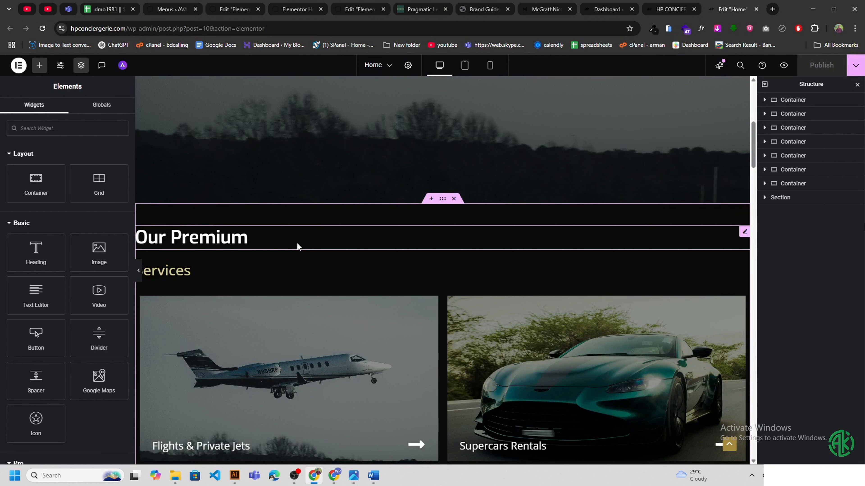
click(296, 244)
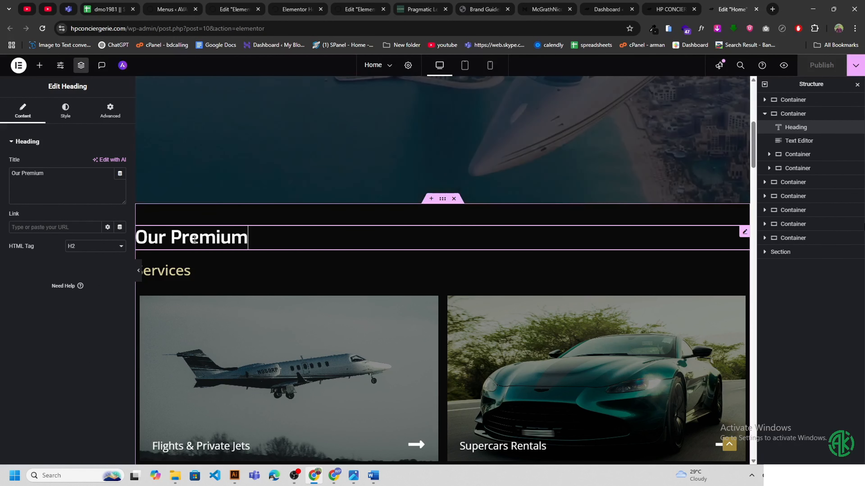
drag(45, 172, 1, 169)
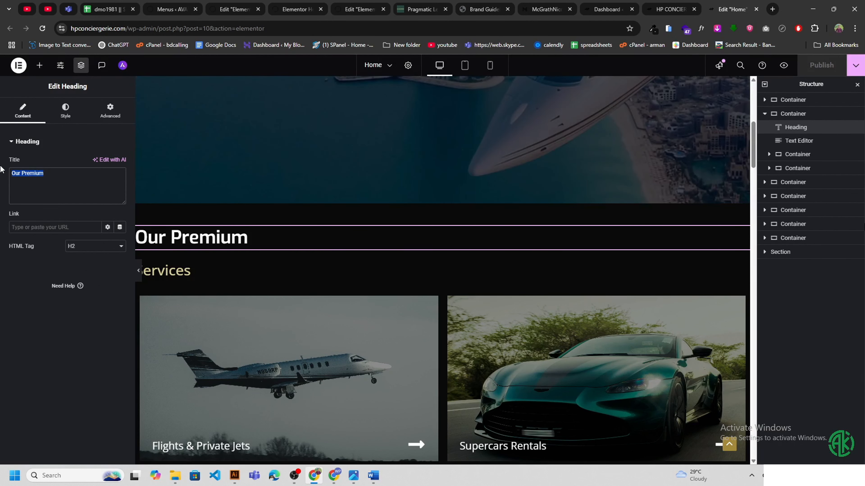
text(Our)
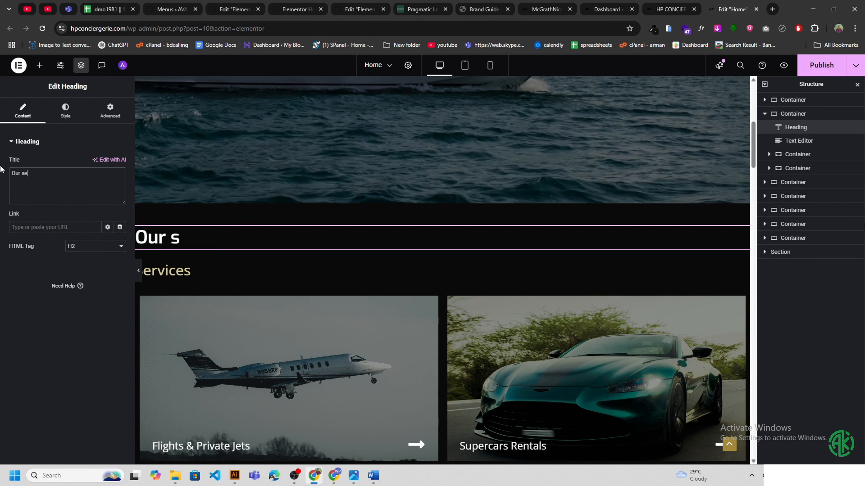
text(services)
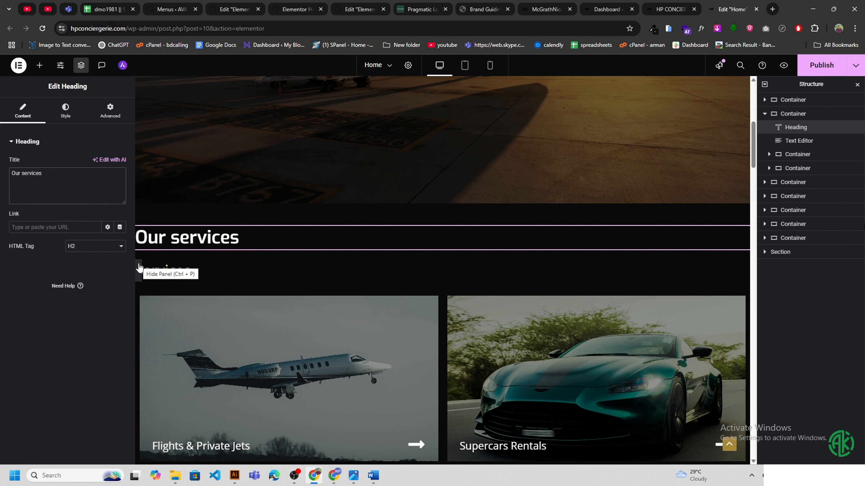
Insert the sample text "h iu hfsfw" directly after "Luxury" in the hero heading
scroll(206, 253, up, 5)
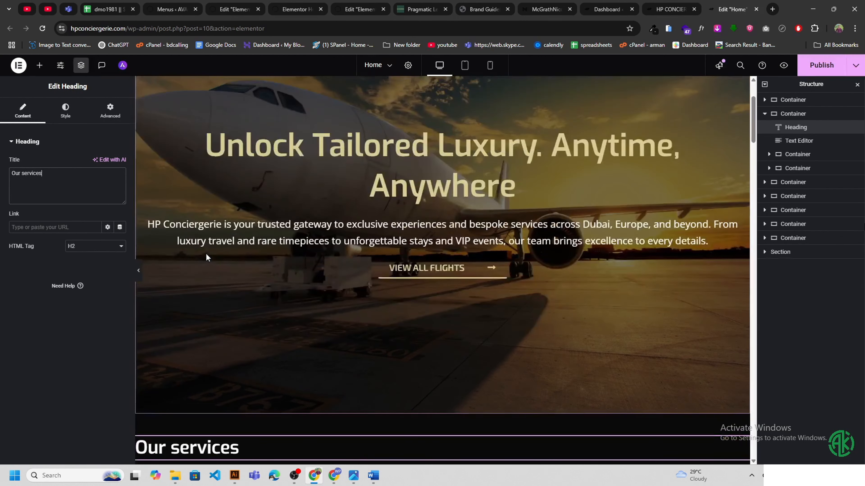
scroll(356, 201, up, 3)
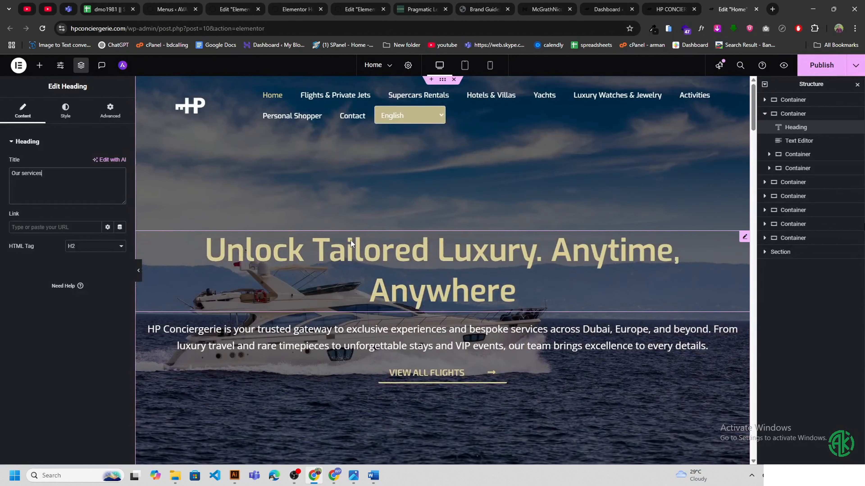
click(358, 253)
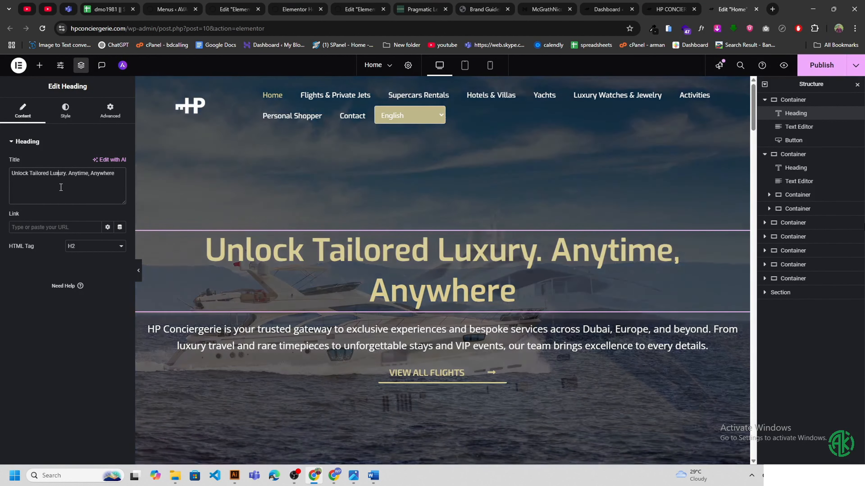
text(h iu hfsfw u)
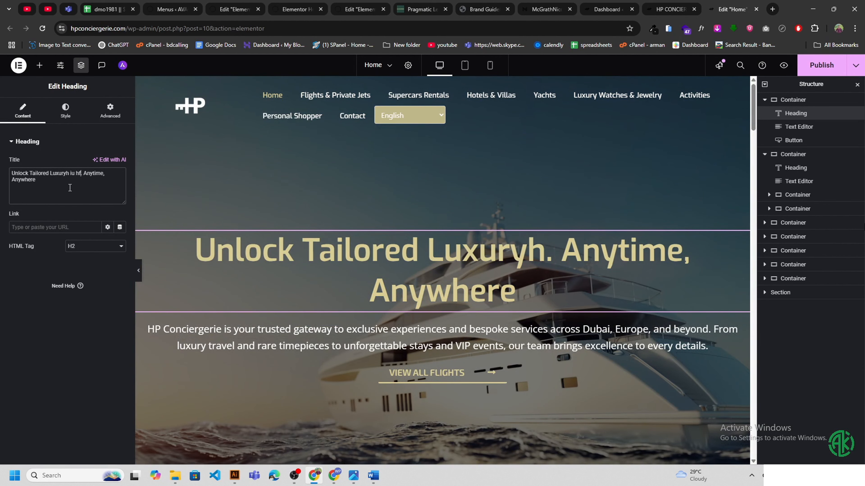
key(BackSpace)
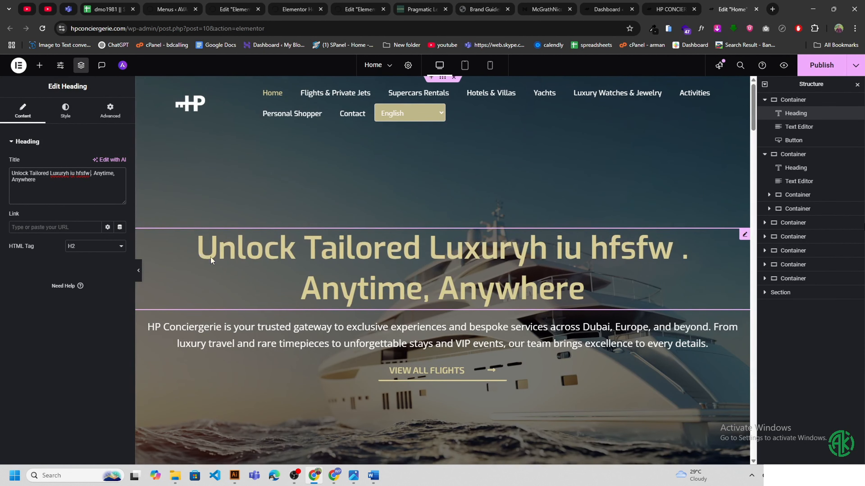
Replace the paragraph under the hero heading with the sample text "hshfsfhsfh"
scroll(211, 257, down, 8)
scroll(373, 229, up, 7)
scroll(387, 312, down, 4)
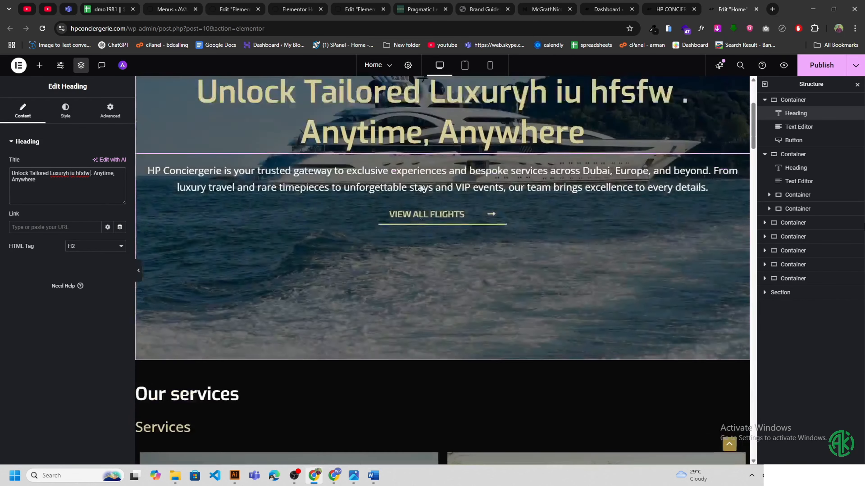
scroll(439, 248, up, 2)
click(439, 248)
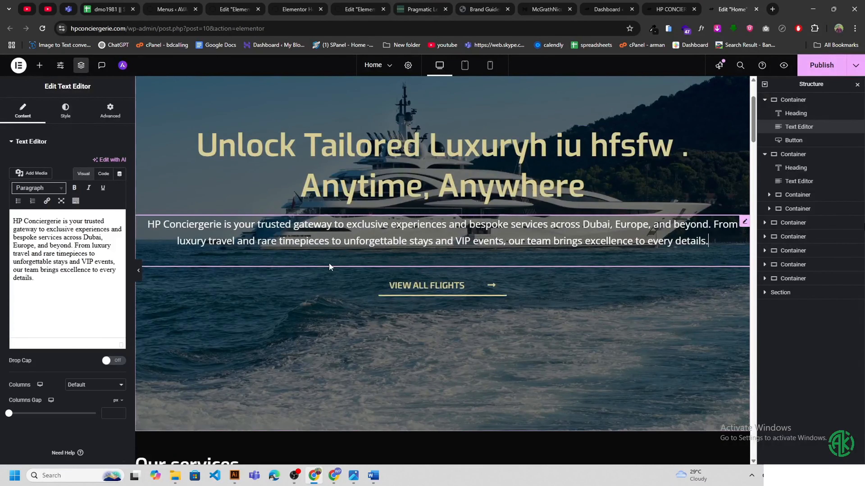
scroll(74, 255, down, 1)
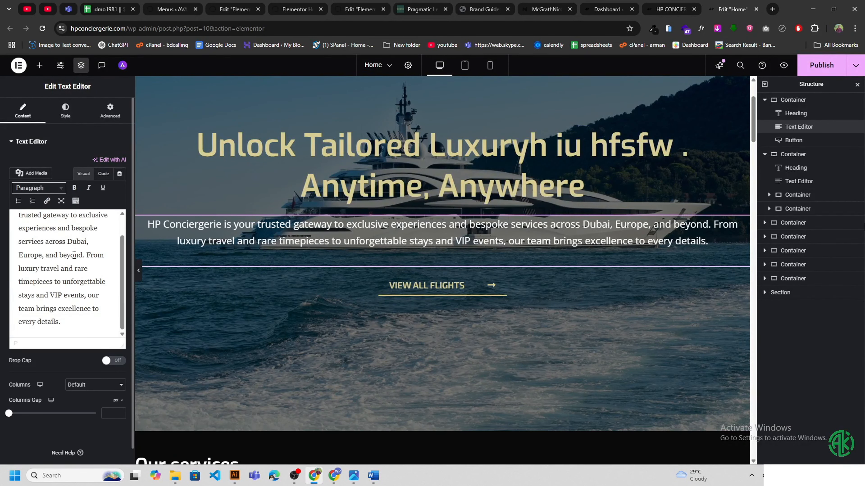
click(70, 327)
text(dadad)
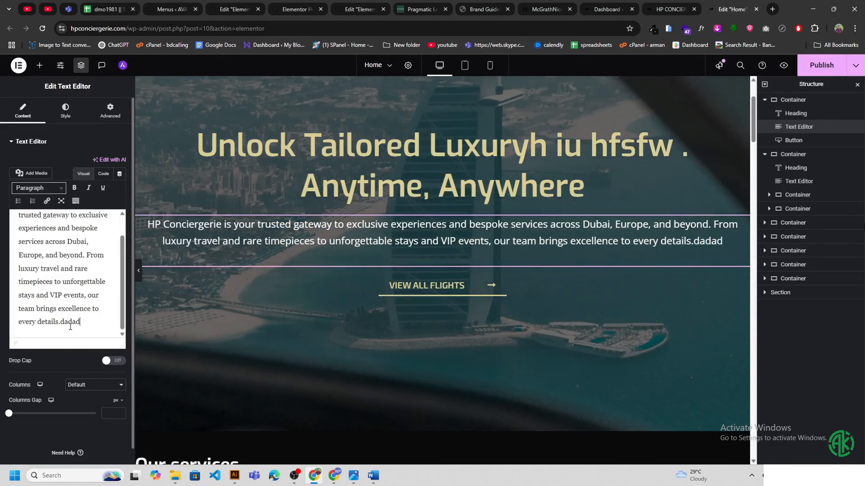
key(ctrl+a)
key(BackSpace)
text(hshfsfhsfh)
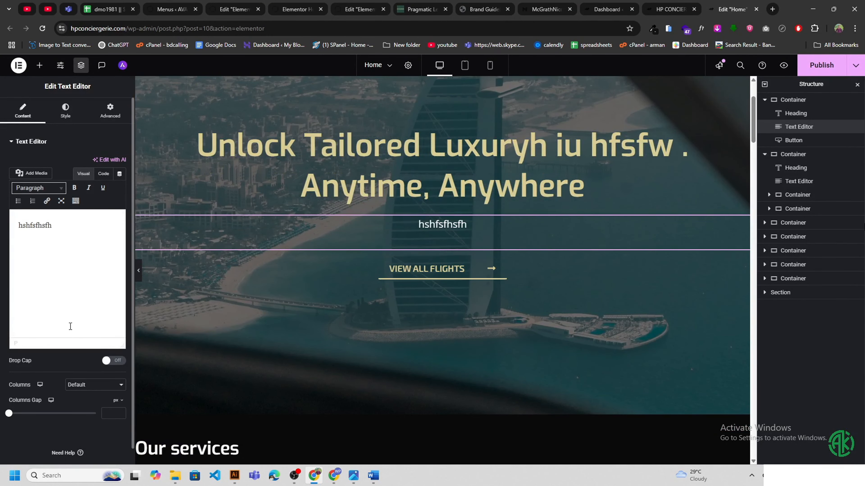
Replace the yacht image beside the "Dubai on our exclusive yachts" heading with the media library's rear-view photo of the black and turquoise SUV
scroll(305, 290, down, 8)
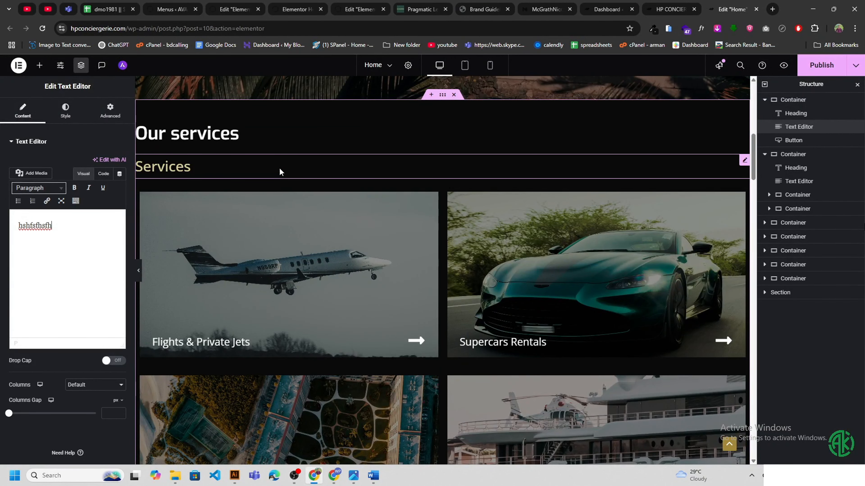
scroll(280, 168, down, 3)
scroll(289, 167, up, 11)
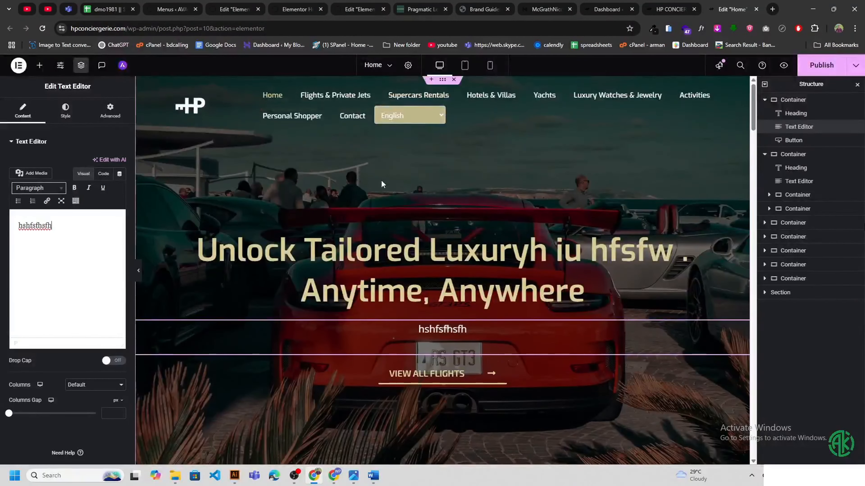
scroll(380, 180, down, 10)
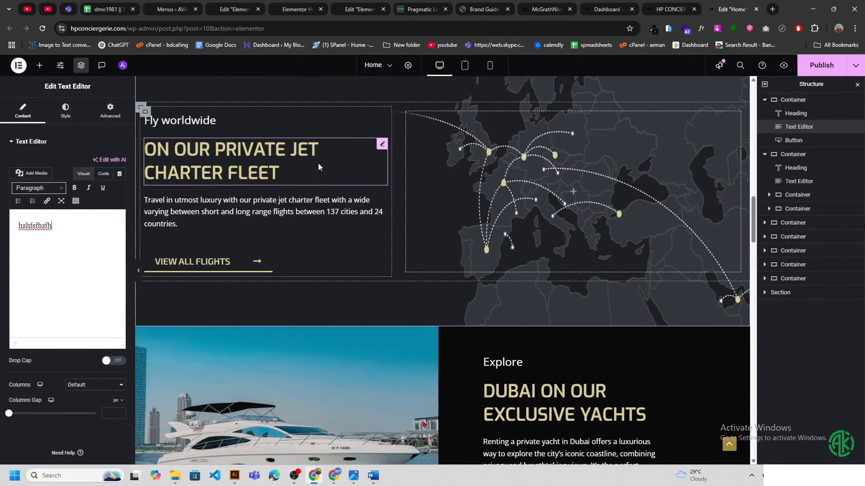
scroll(351, 183, down, 3)
scroll(353, 185, down, 3)
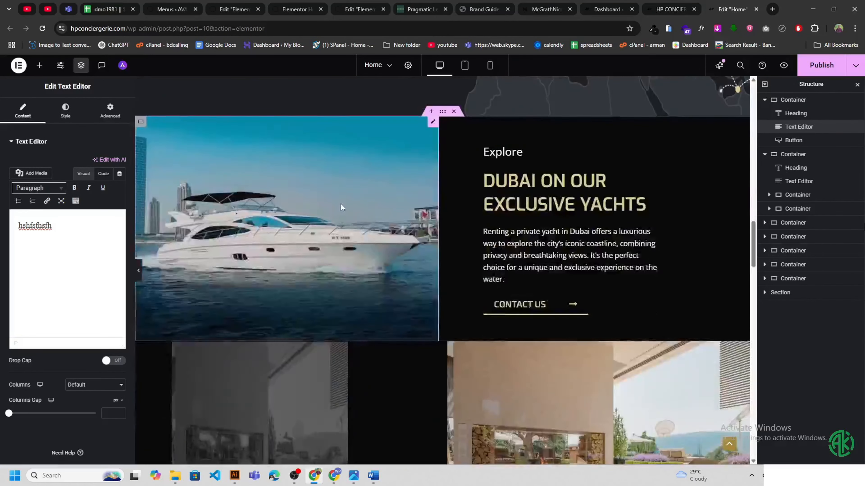
click(339, 204)
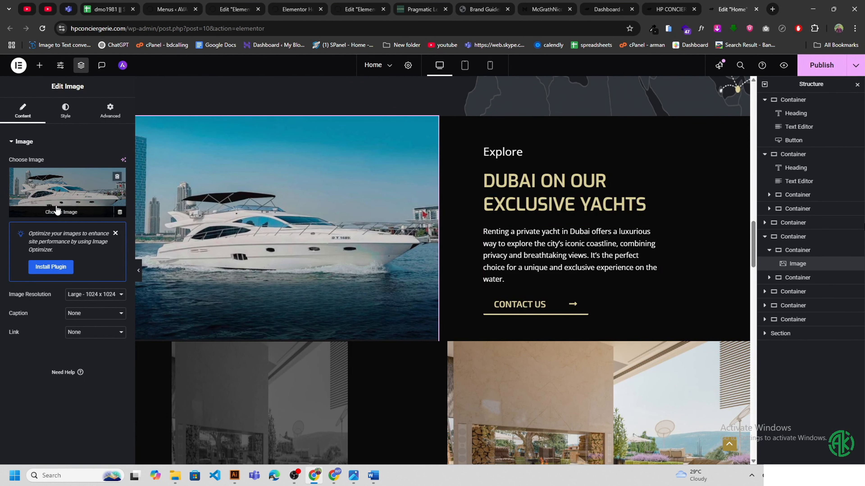
click(100, 201)
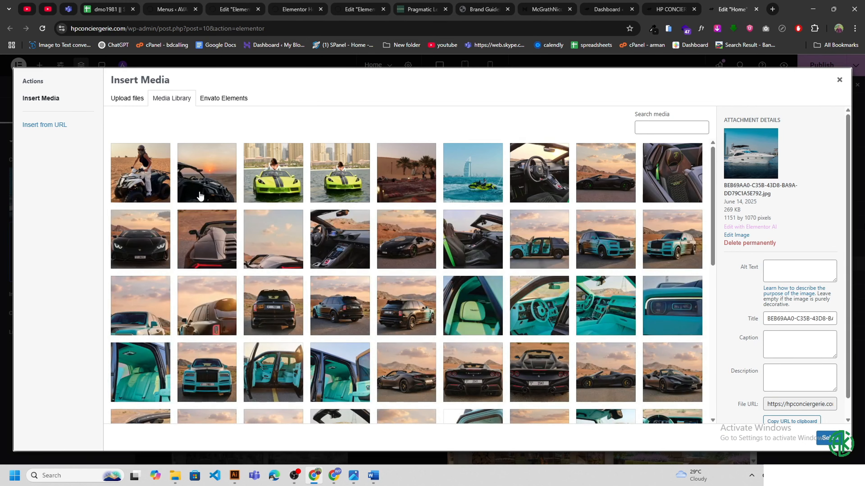
scroll(353, 196, down, 3)
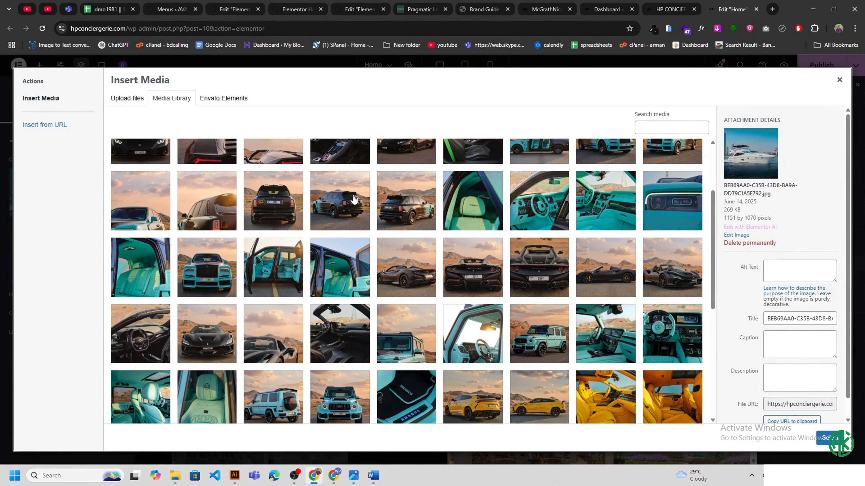
click(353, 199)
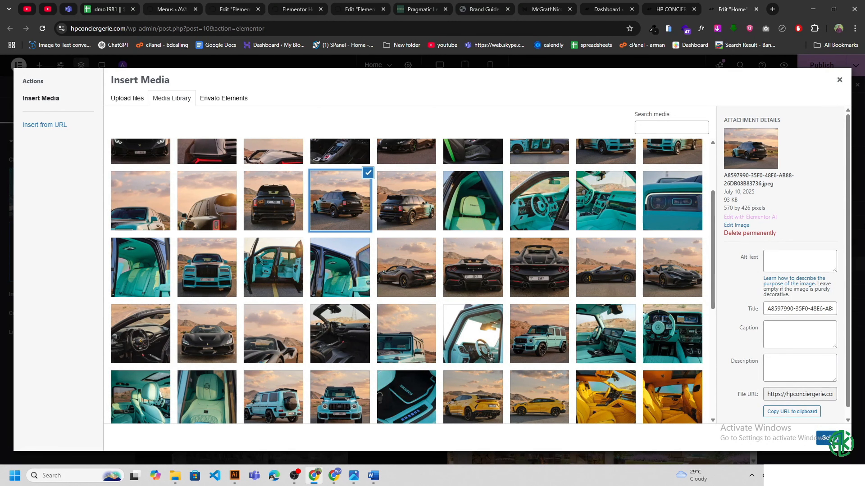
click(825, 438)
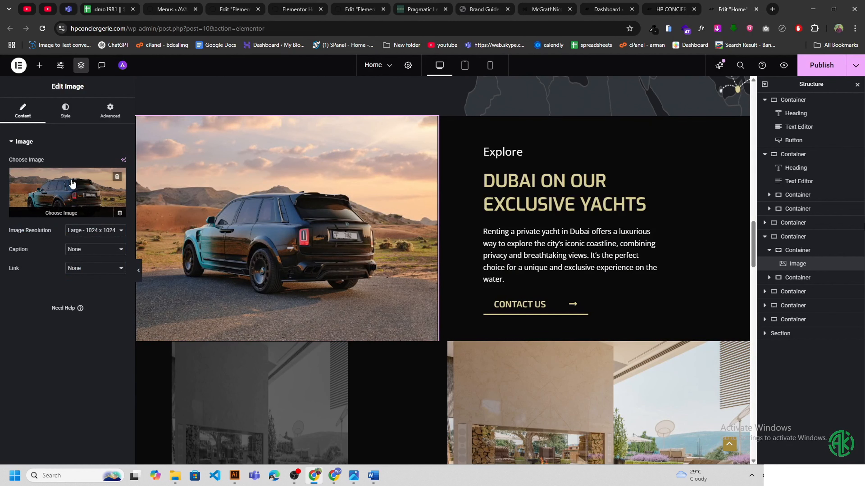
click(89, 205)
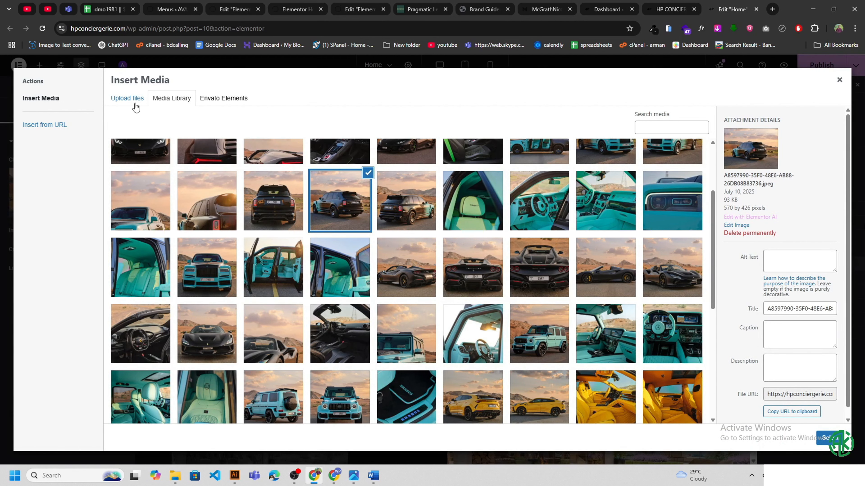
click(136, 108)
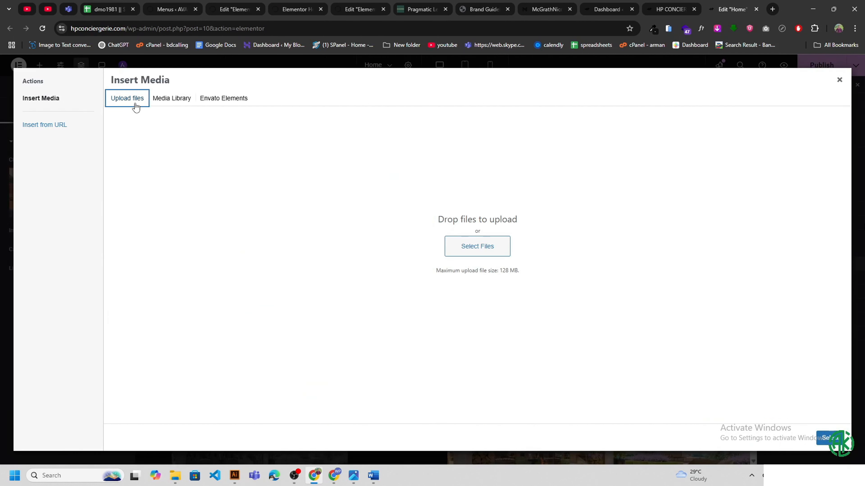
click(461, 247)
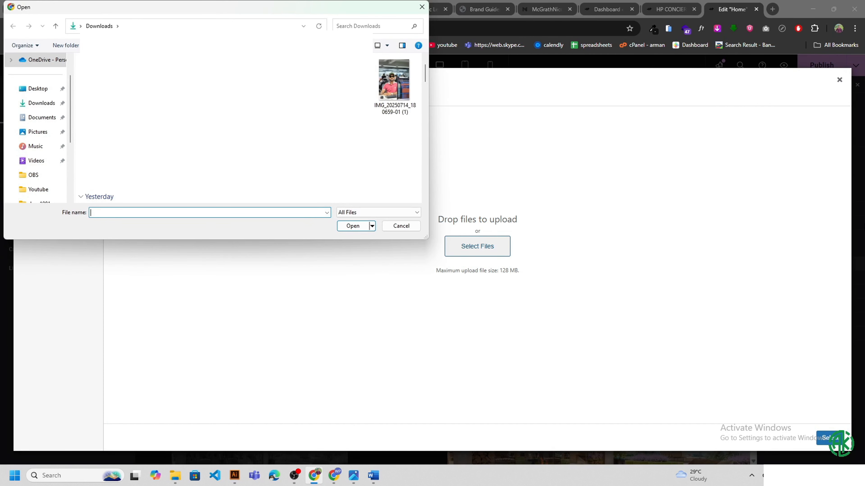
click(39, 103)
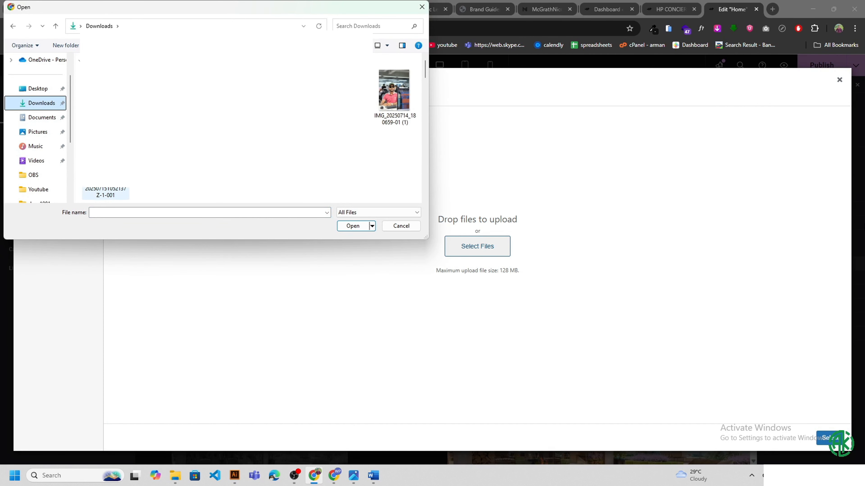
click(42, 152)
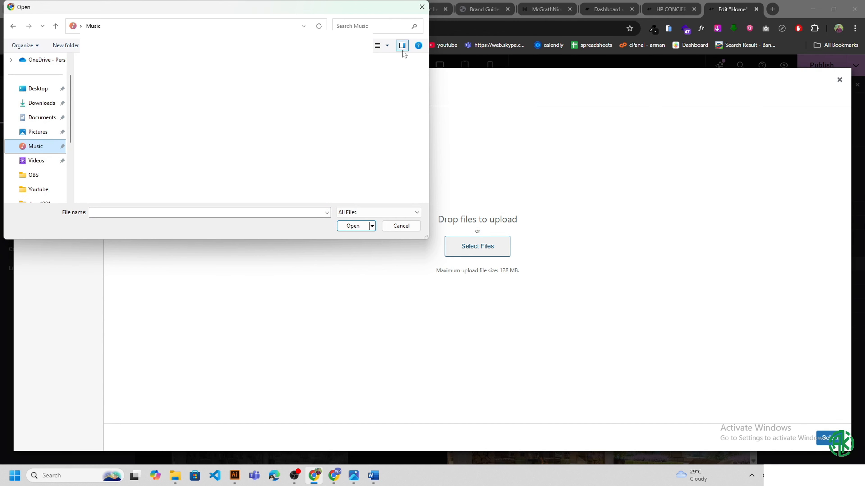
click(422, 7)
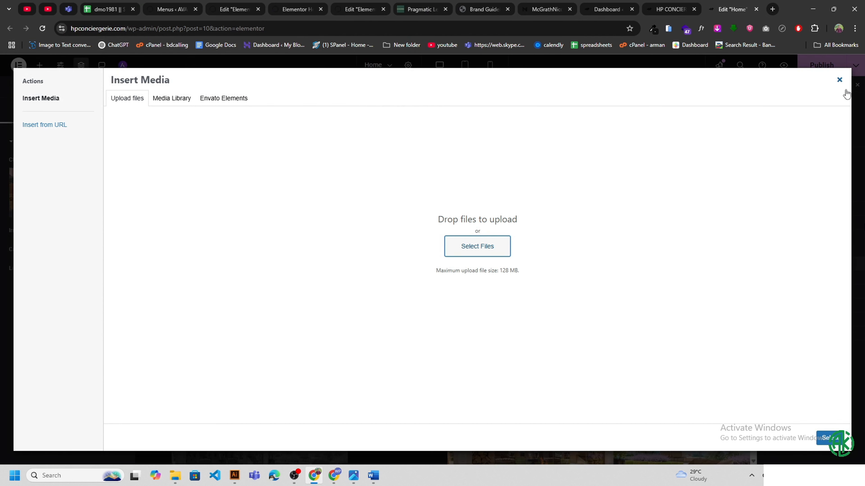
click(839, 80)
Reload the home page editor, discarding the unsaved changes
scroll(592, 245, down, 5)
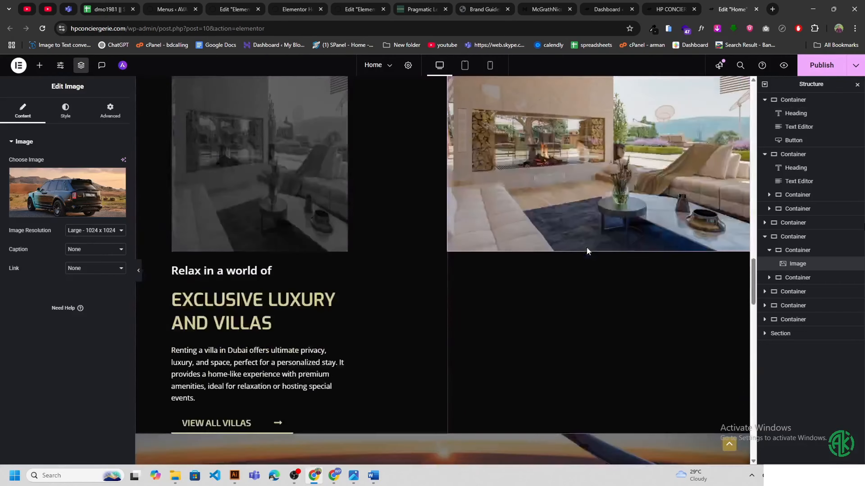
scroll(562, 277, down, 5)
click(42, 29)
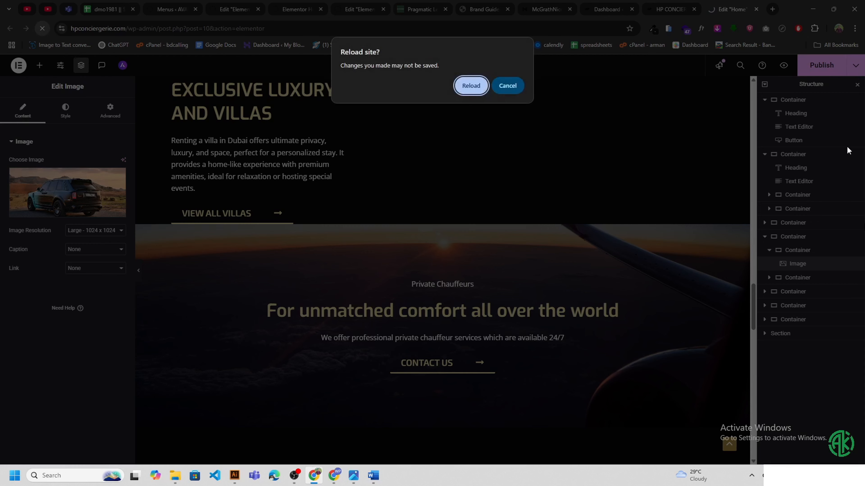
click(471, 85)
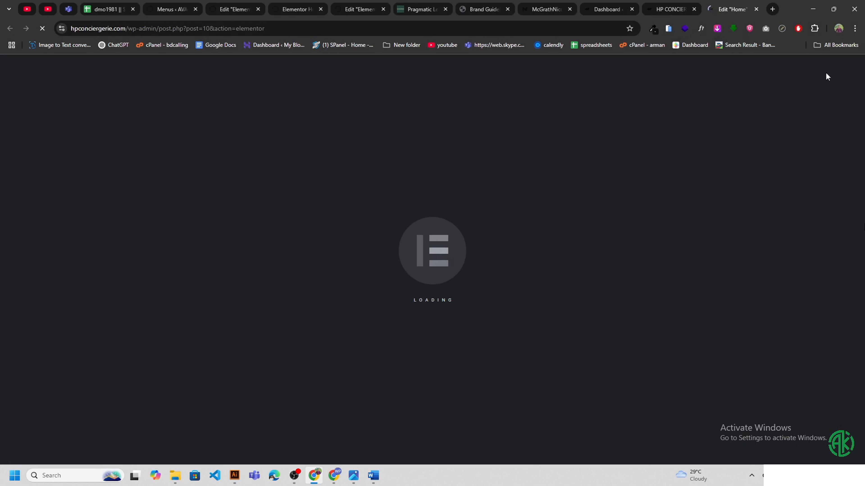
Open the site's Hotels & Villas page in a new tab and start editing it with Elementor
click(672, 9)
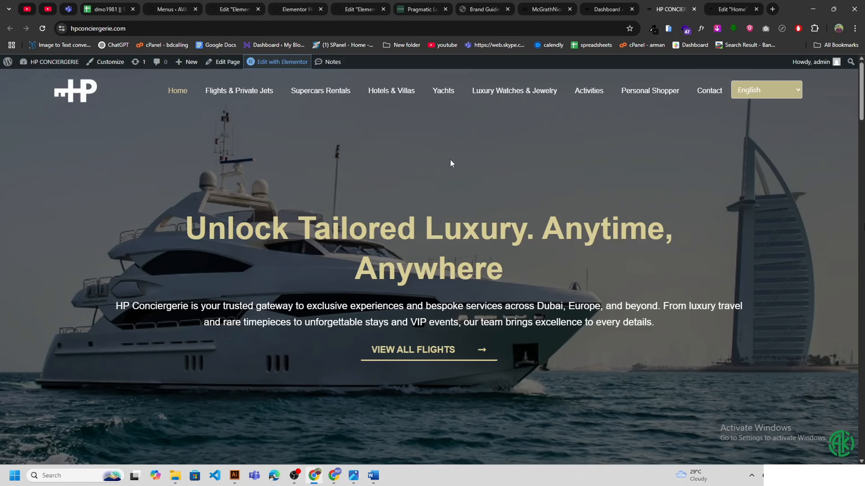
scroll(452, 164, down, 4)
scroll(451, 164, up, 4)
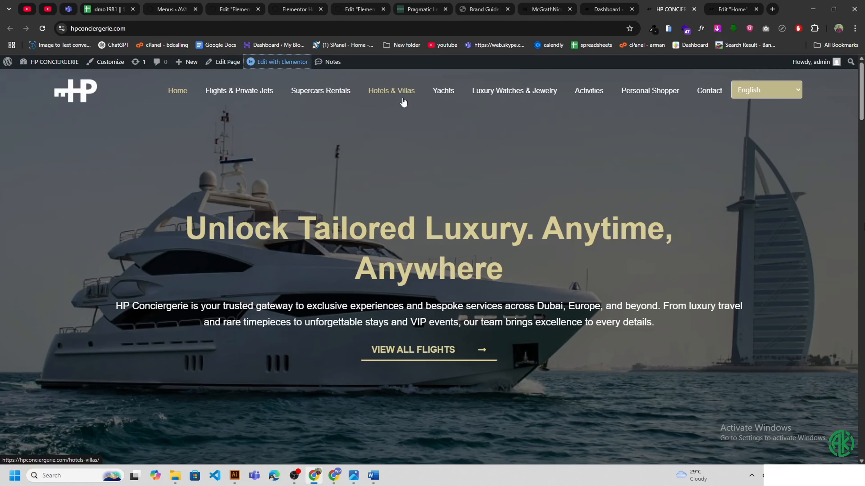
middle_click(403, 101)
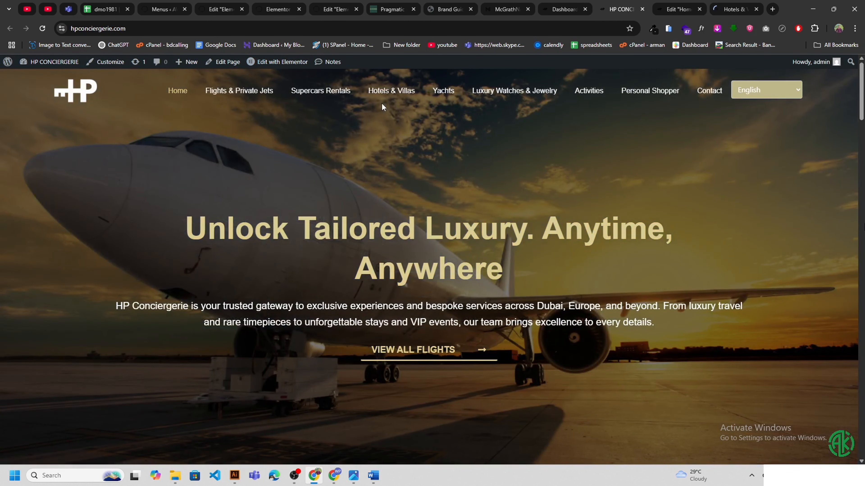
click(732, 9)
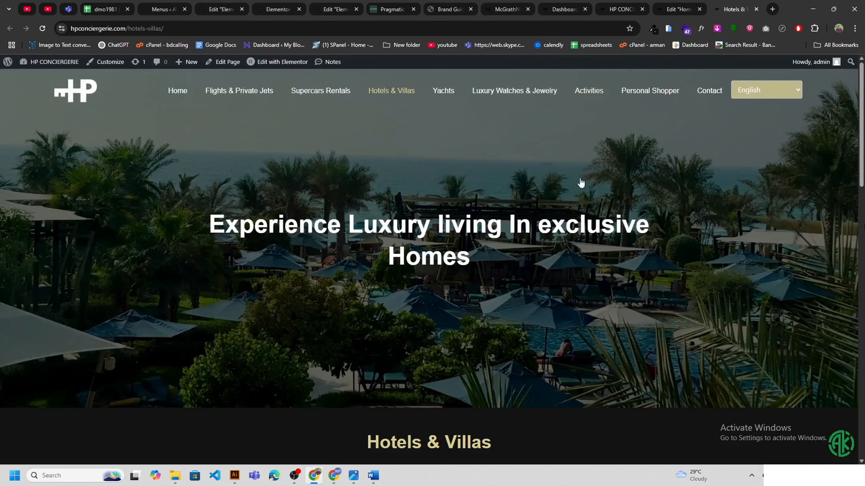
mouse_move(303, 66)
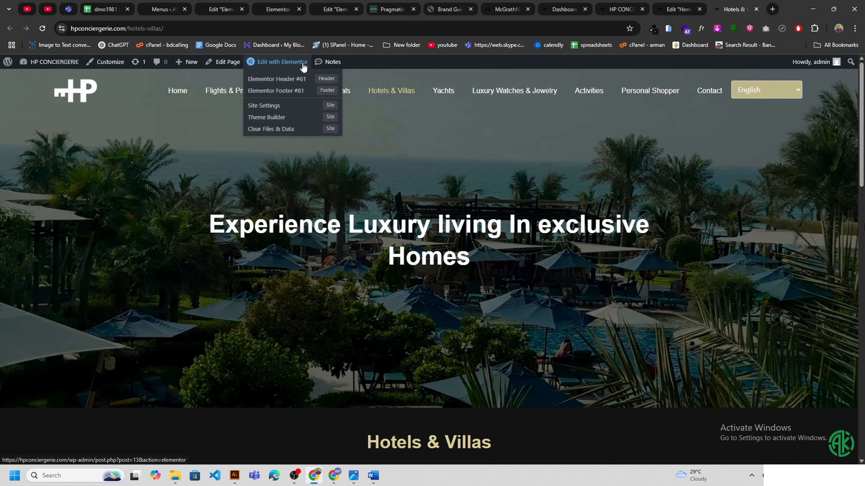
click(306, 65)
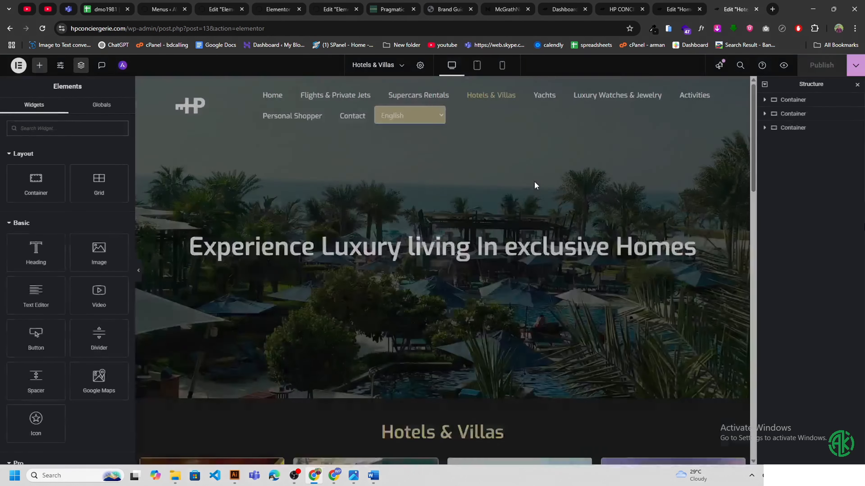
Change the first icon list item in the first Hotels & Villas card to "100 guests"
scroll(473, 225, down, 3)
scroll(473, 226, down, 5)
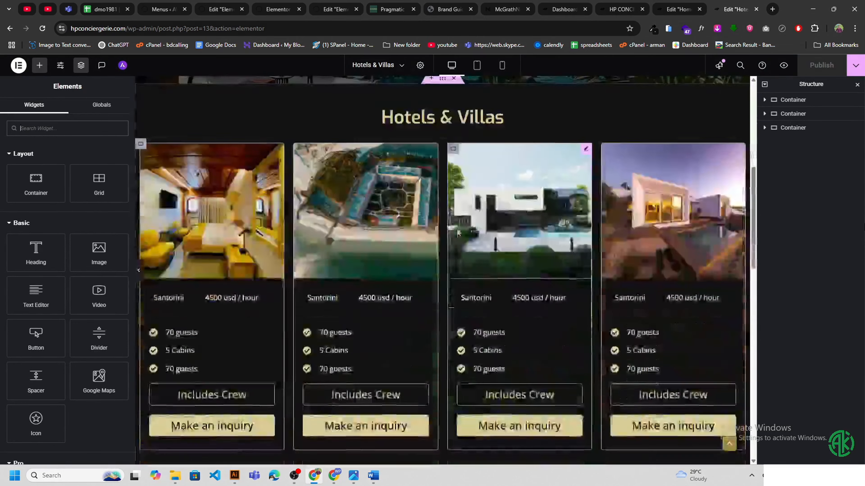
scroll(374, 237, up, 5)
scroll(302, 259, down, 4)
scroll(301, 258, down, 3)
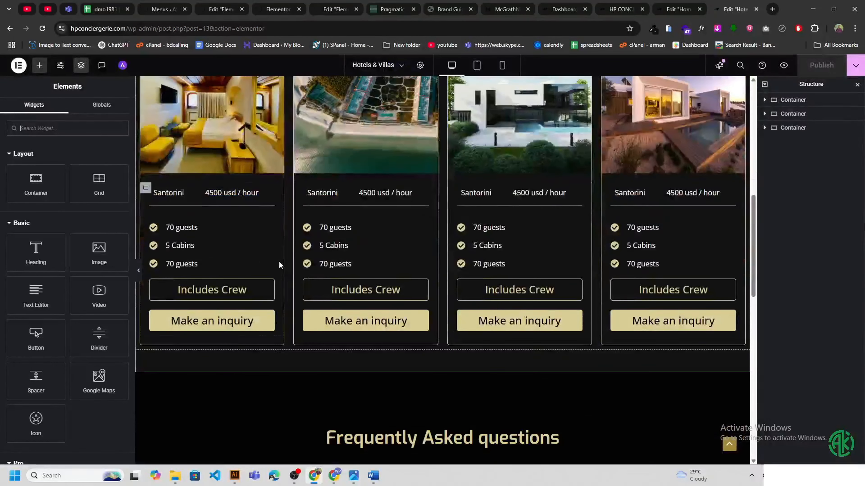
click(249, 252)
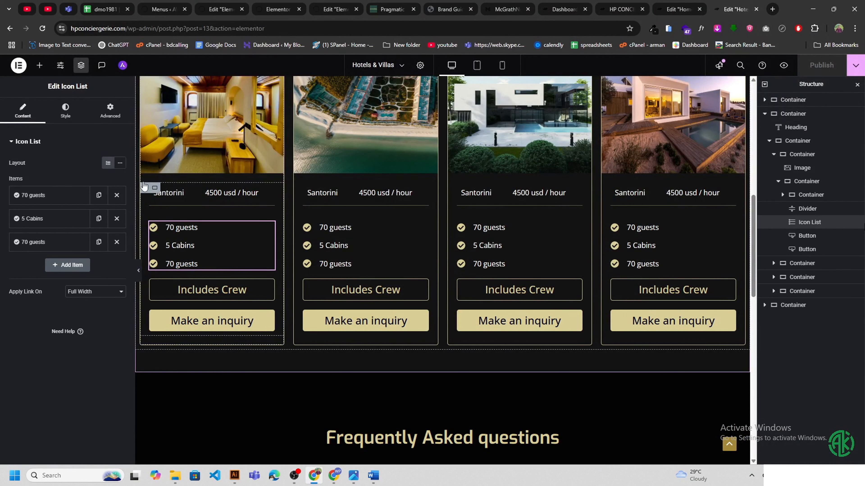
click(43, 195)
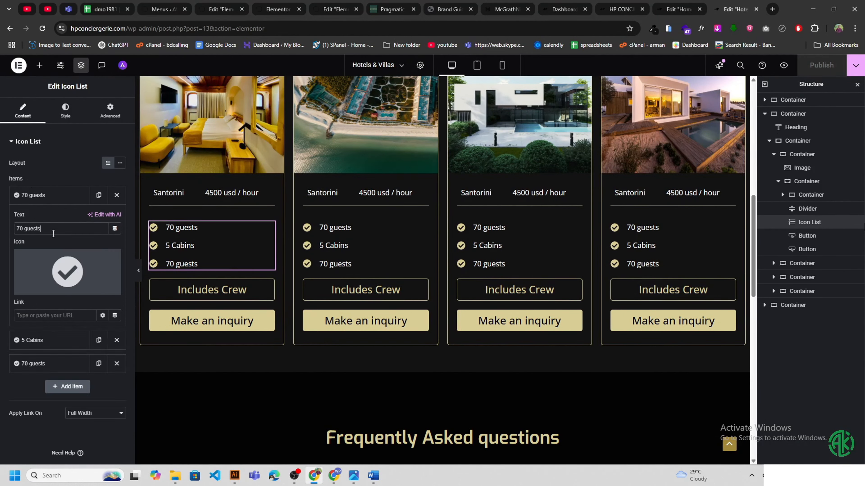
key(BackSpace)
key(BackSpace)
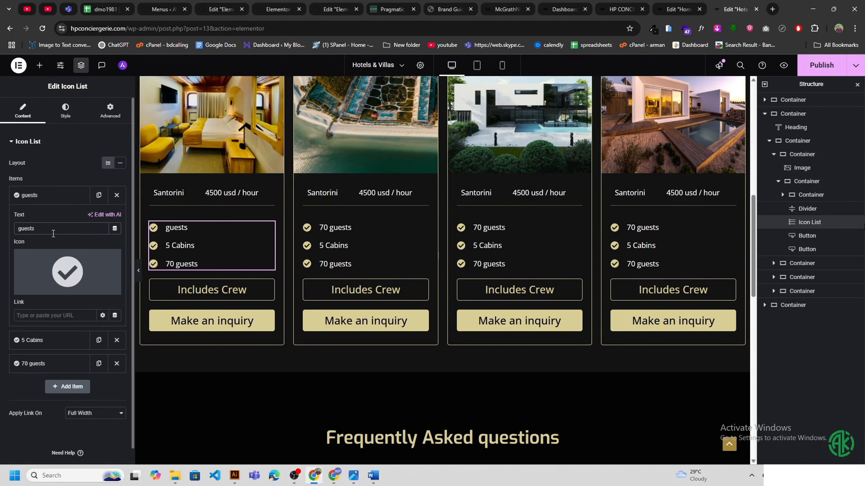
text(100)
click(125, 26)
key(ctrl+c)
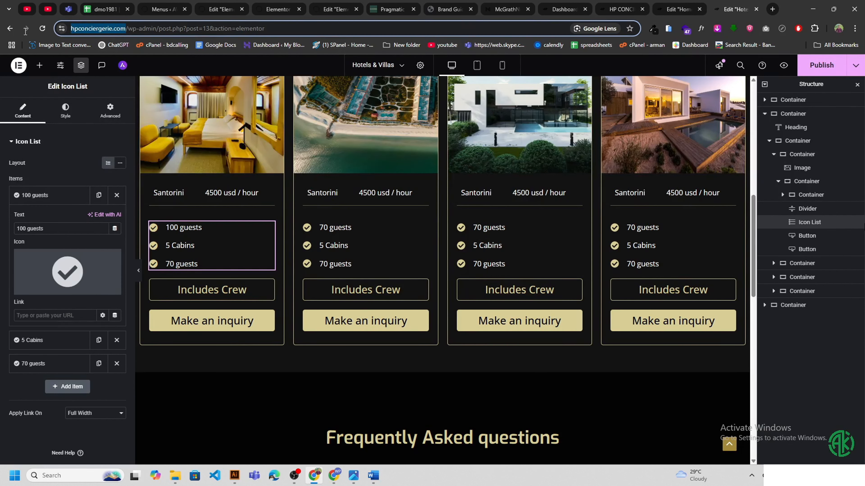
click(65, 315)
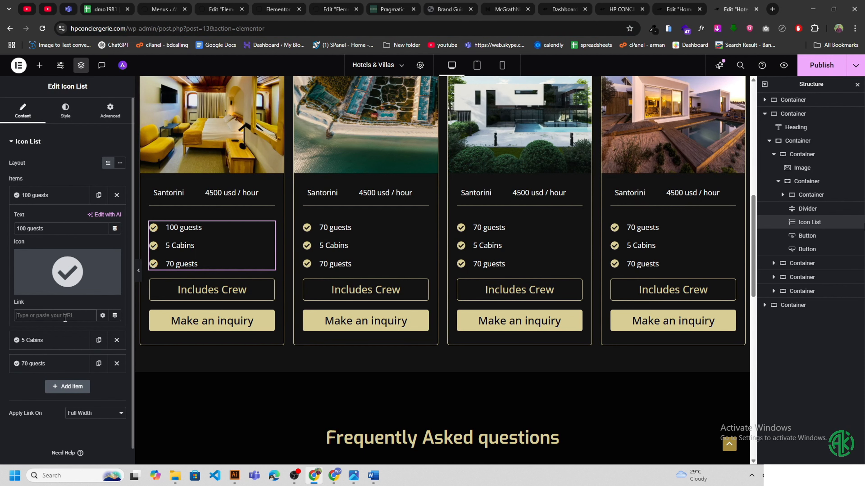
key(ctrl+v)
View the media library options for the second Hotels & Villas card's image, then close them without choosing a replacement
scroll(238, 287, down, 3)
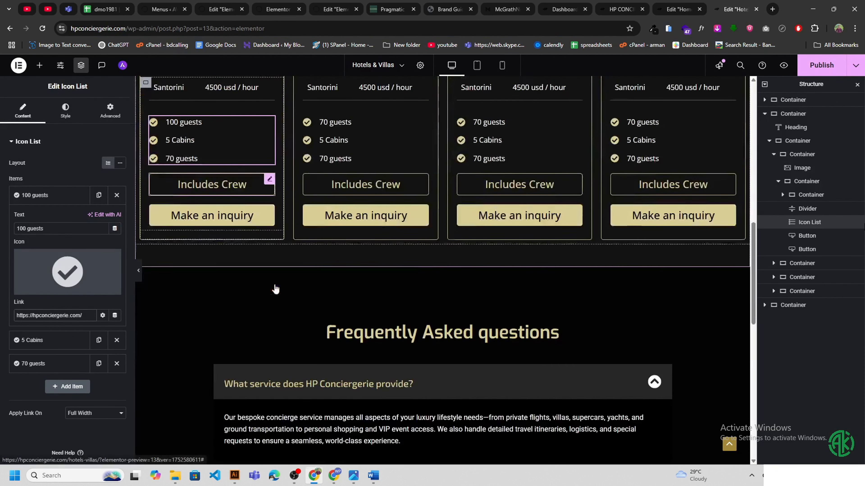
scroll(357, 222, up, 3)
scroll(422, 229, up, 3)
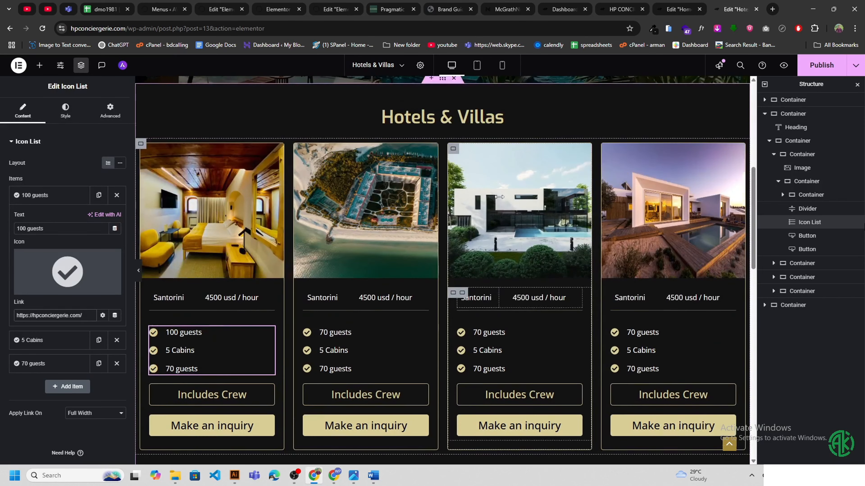
click(368, 210)
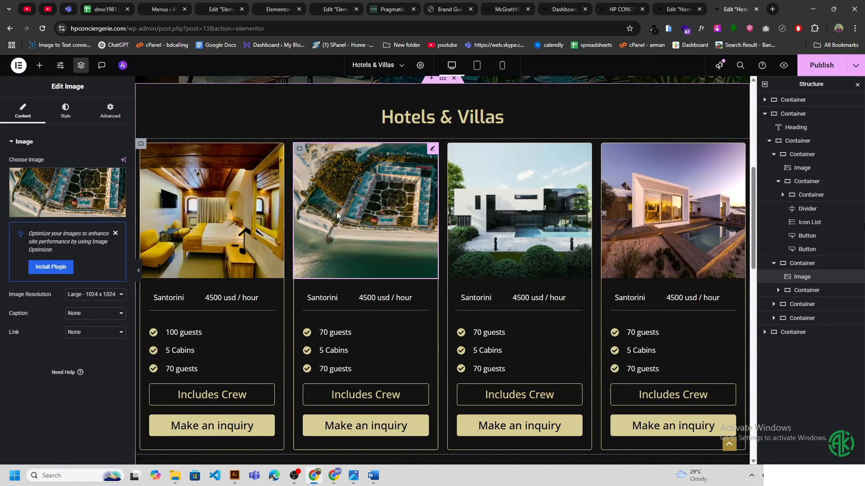
click(77, 196)
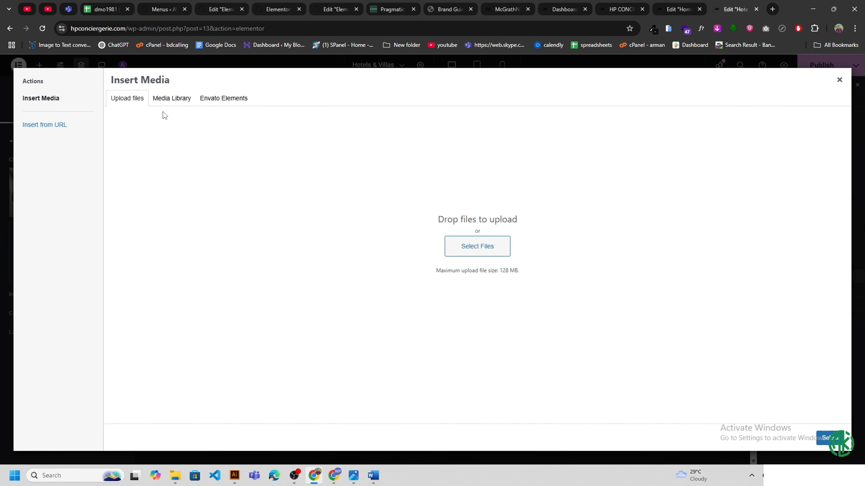
click(168, 99)
click(839, 79)
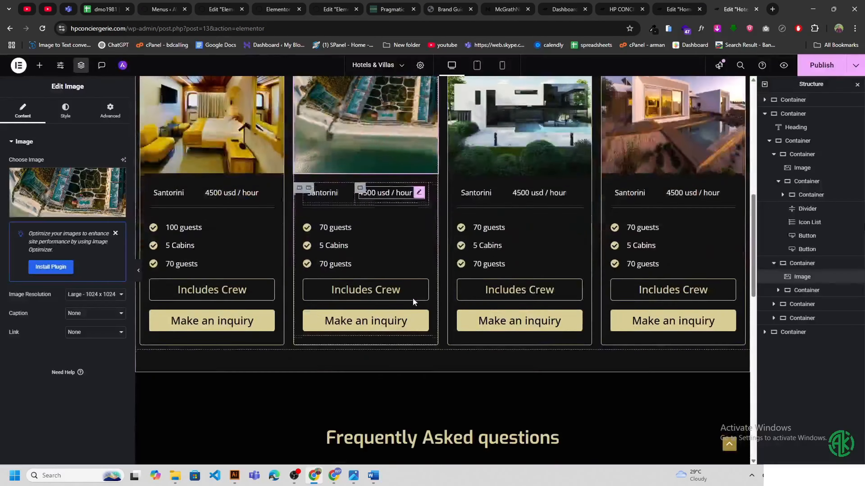
Examine the title and content of the first FAQ accordion item, "What service does HP Conciergerie provide?"
scroll(413, 299, down, 3)
scroll(413, 299, down, 6)
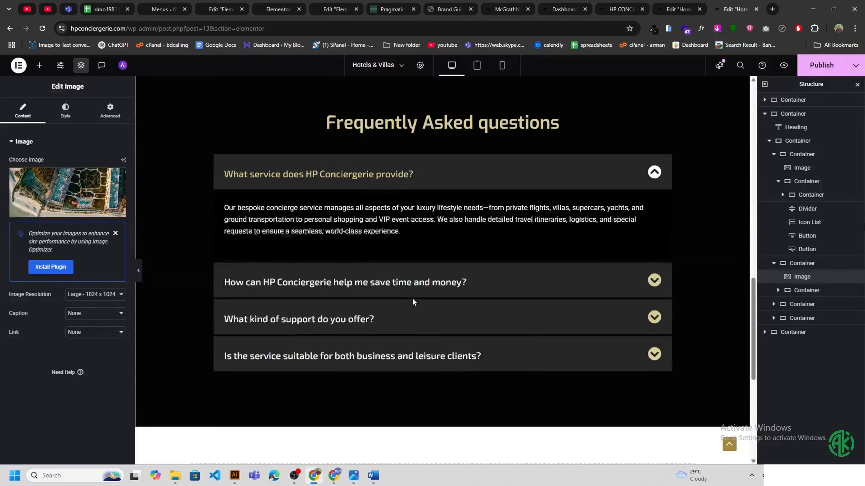
click(422, 232)
click(452, 179)
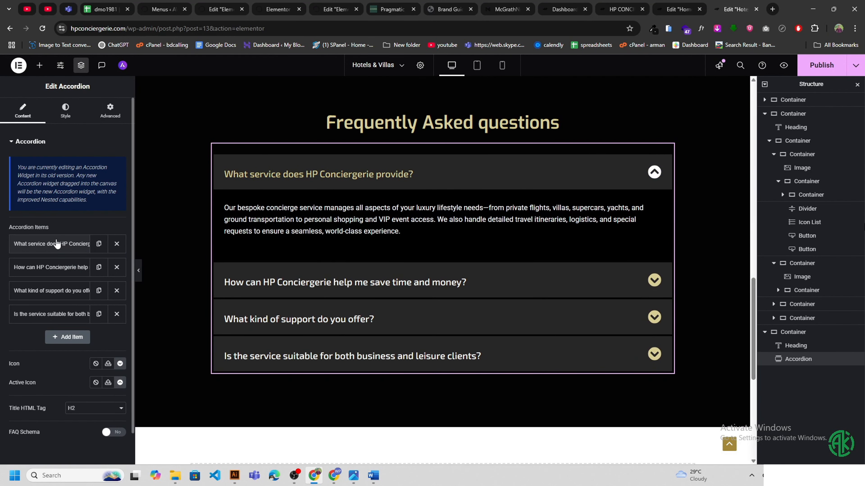
click(50, 244)
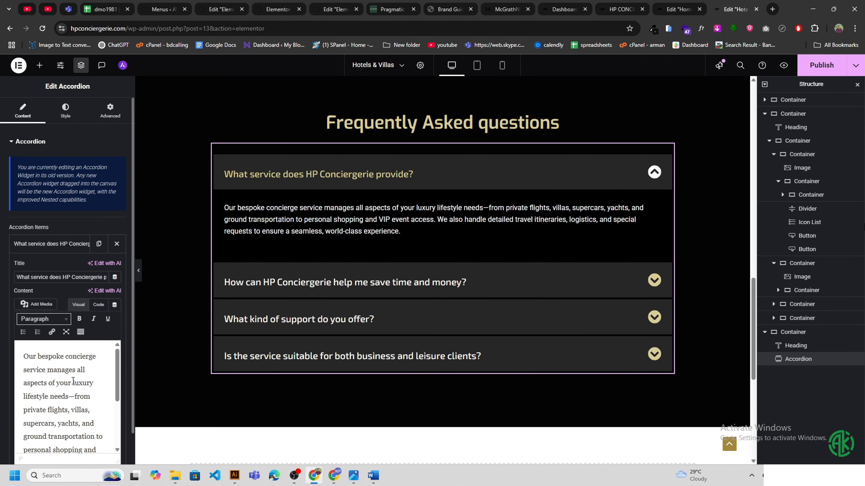
drag(80, 383, 30, 368)
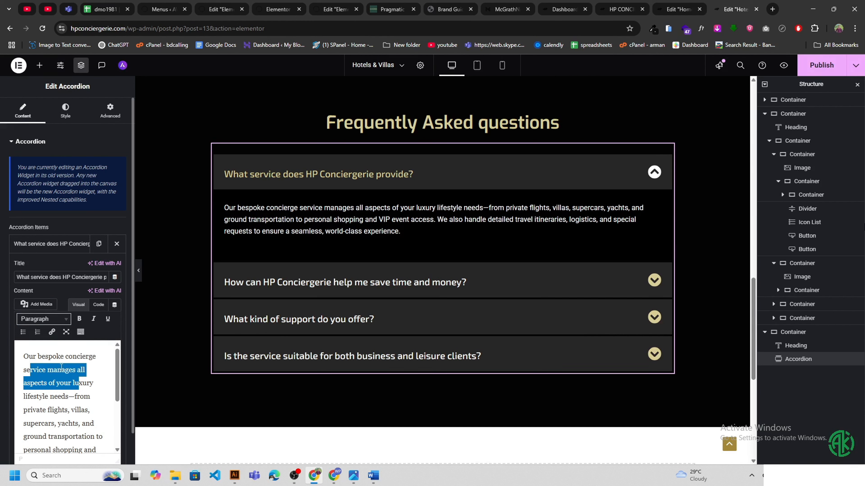
drag(69, 277, 2, 280)
Reload the Hotels & Villas page editor, discarding the unsaved changes
scroll(504, 286, up, 6)
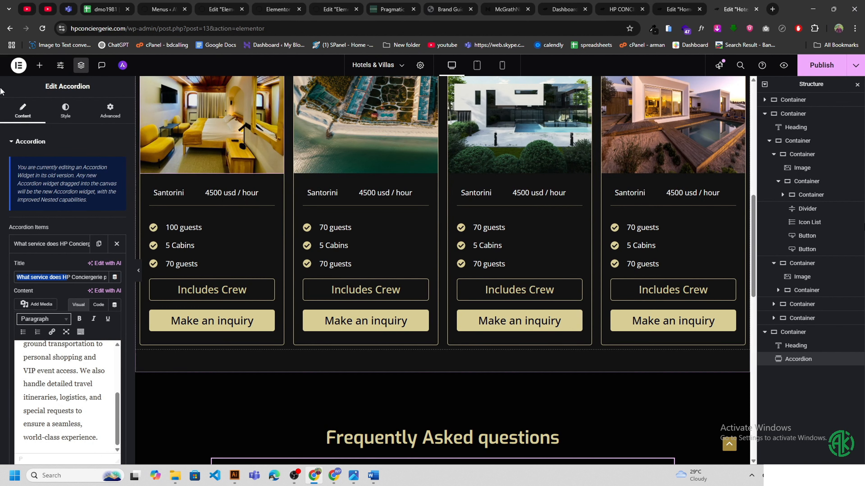
click(42, 29)
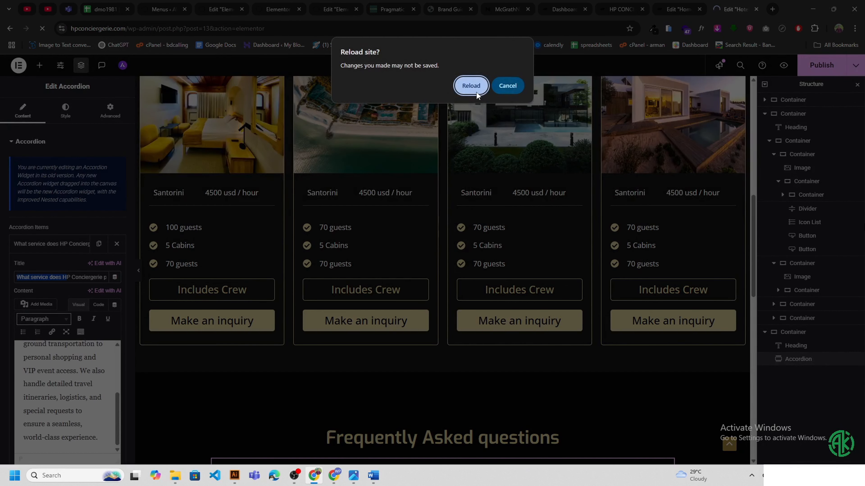
click(476, 91)
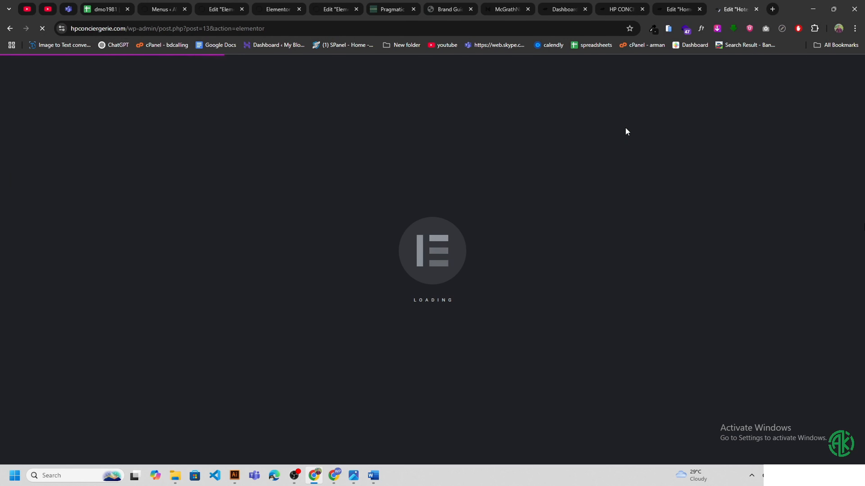
Open the site's Contact page from the HP Conciergerie home page and start editing it with Elementor
click(619, 8)
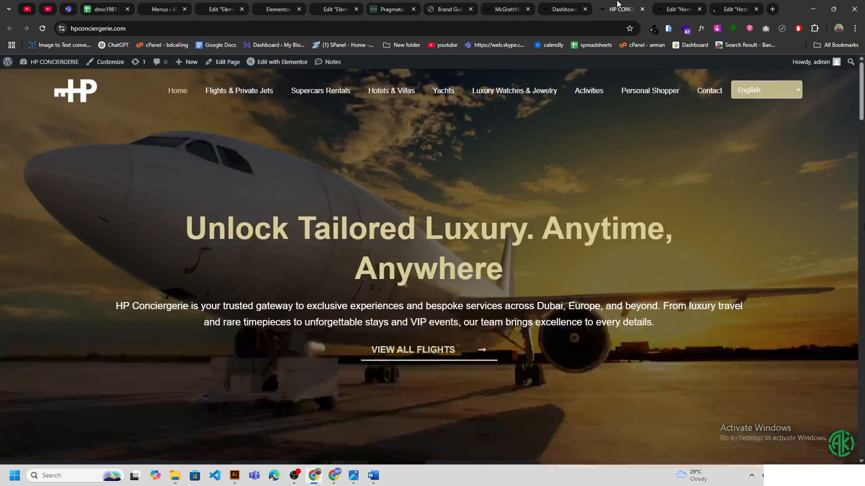
click(711, 91)
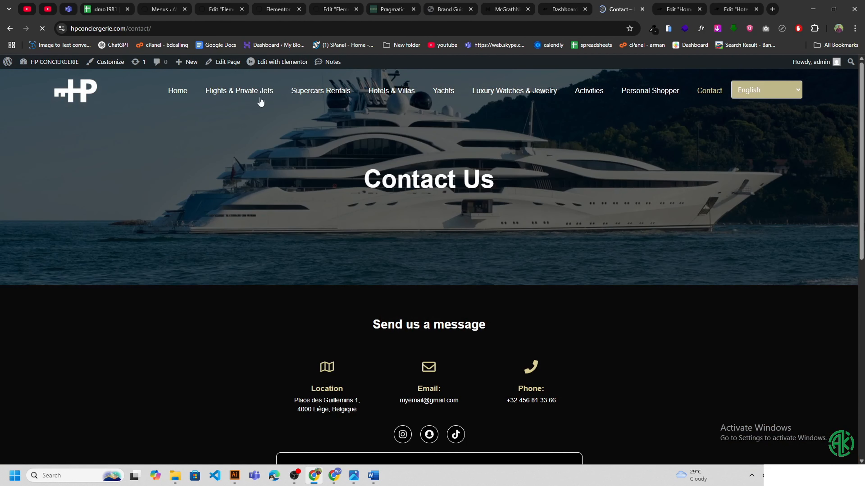
mouse_move(269, 63)
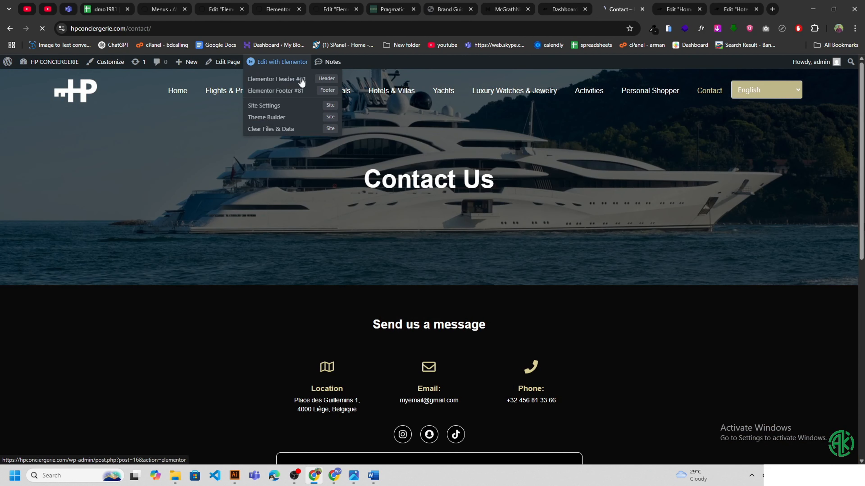
click(308, 63)
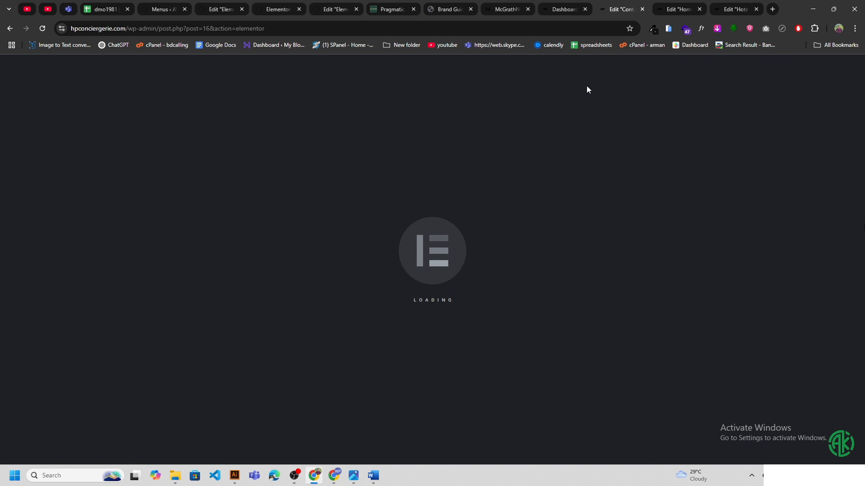
Examine the editable title and description text of the Location and Phone icon boxes under "Send us a message"
scroll(544, 150, down, 3)
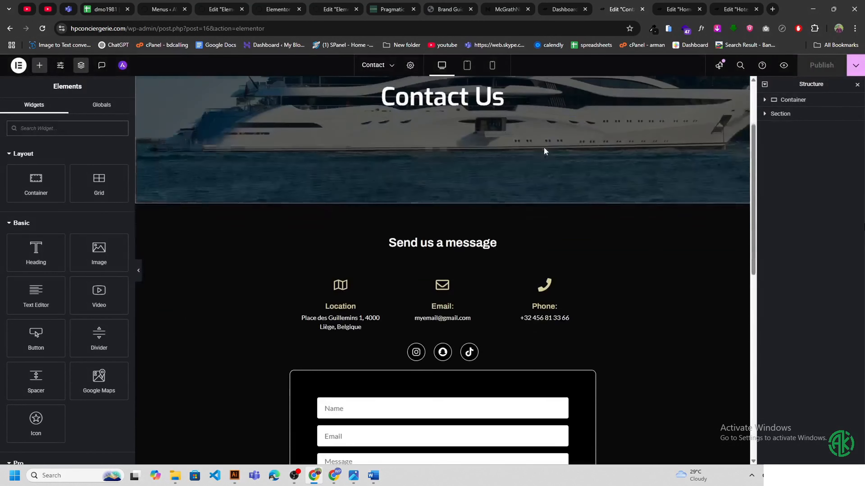
scroll(544, 151, down, 3)
click(340, 200)
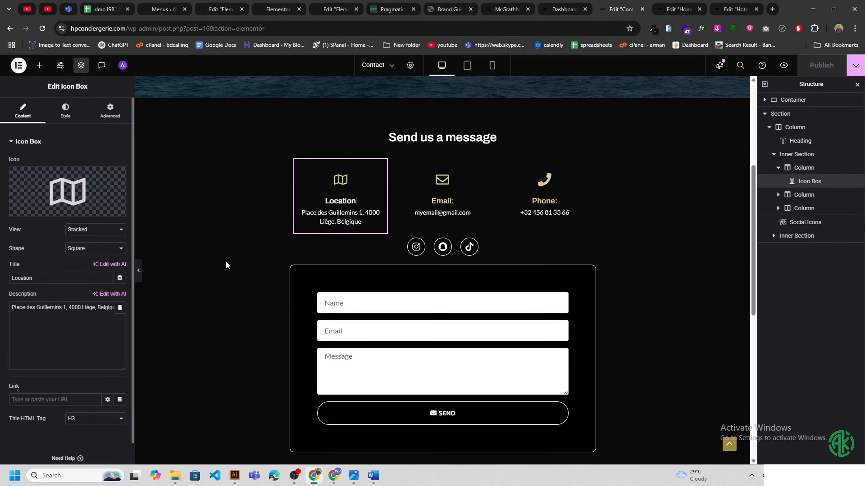
drag(100, 308, 78, 253)
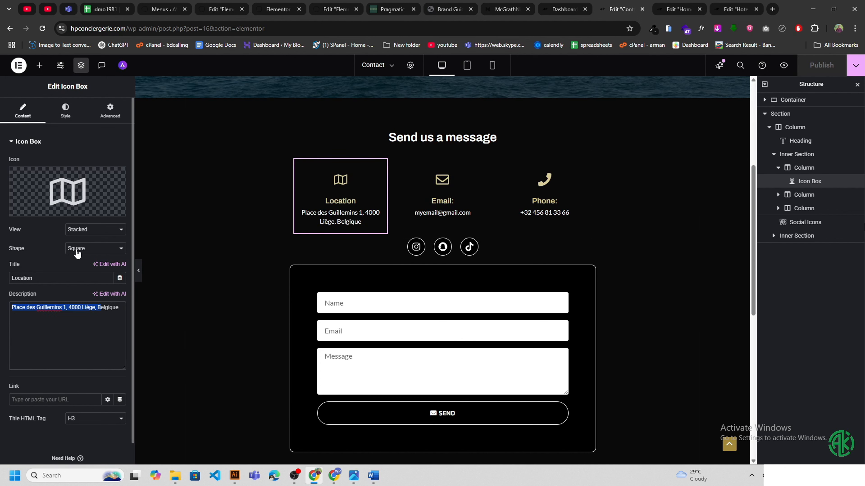
double_click(25, 281)
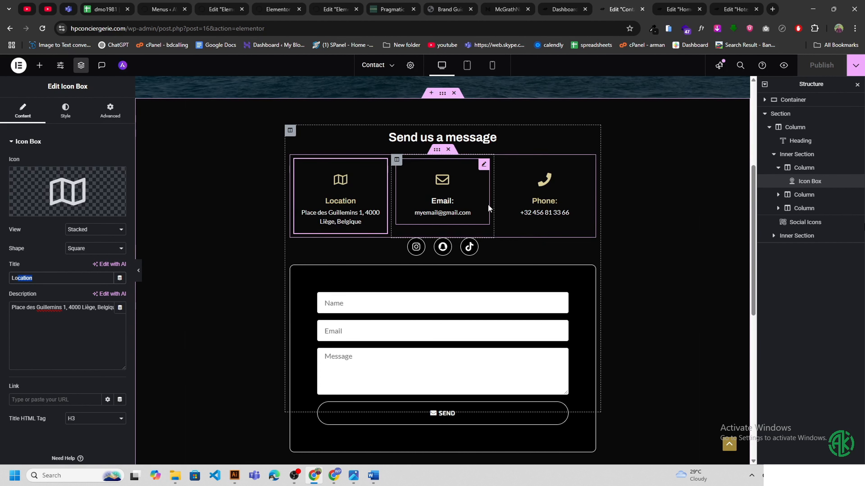
click(539, 206)
drag(53, 307, 21, 313)
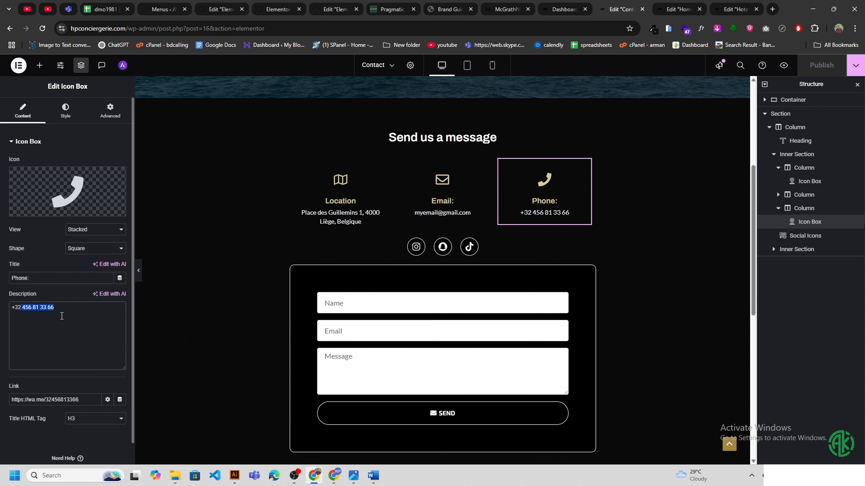
Examine the contact form's field list and style settings
click(370, 303)
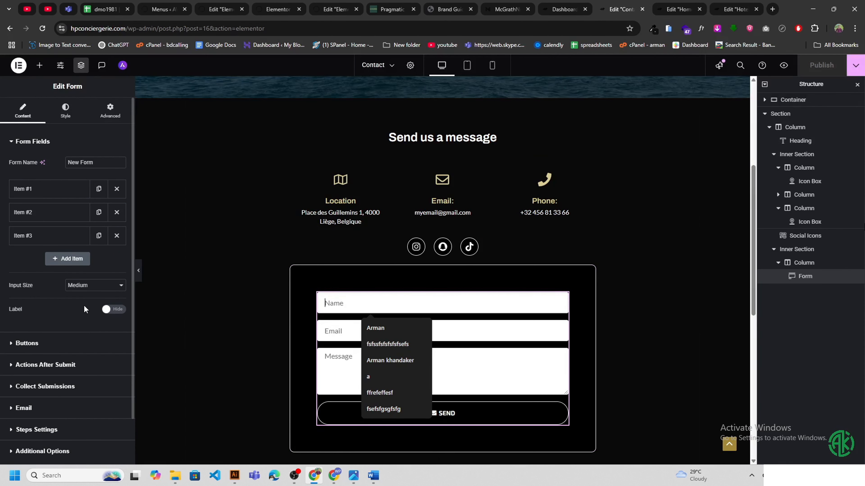
click(65, 110)
scroll(97, 319, down, 3)
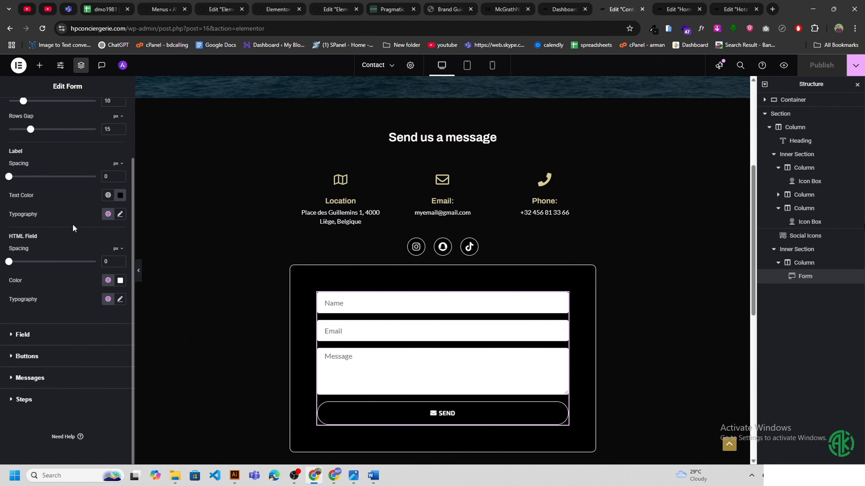
scroll(276, 192, up, 5)
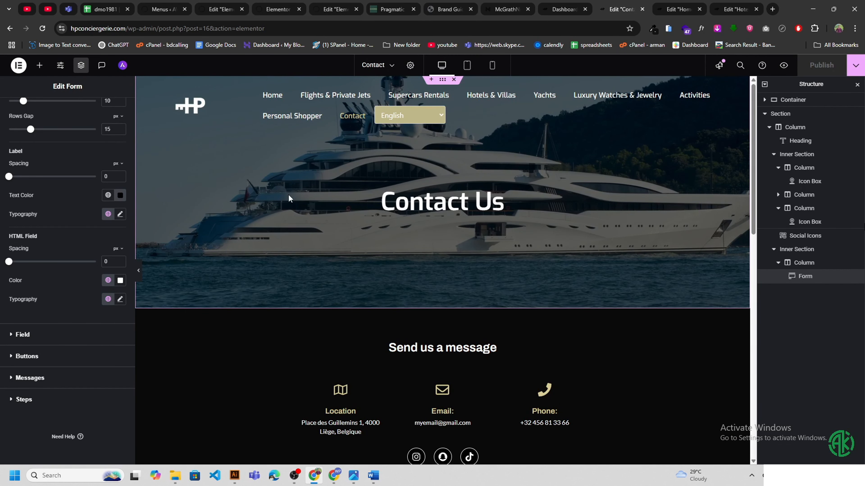
Replace the "Contact Us" banner container's background image with the yellow and black SUV photo from the media library
click(789, 103)
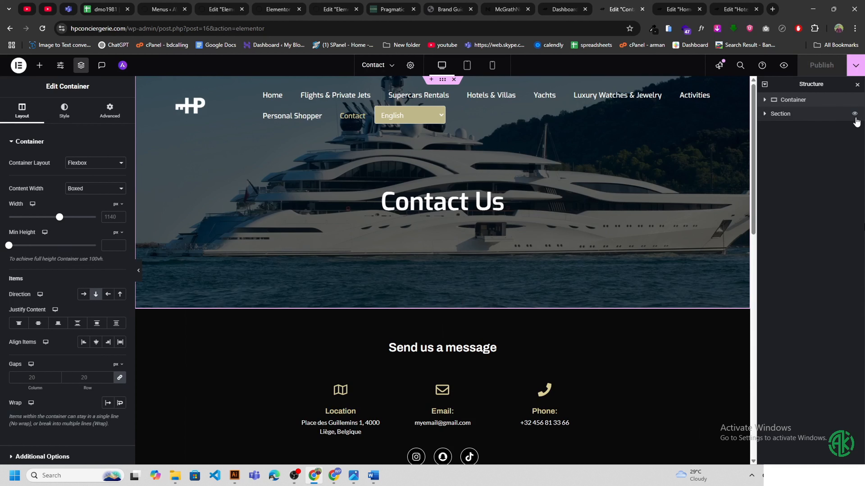
click(825, 115)
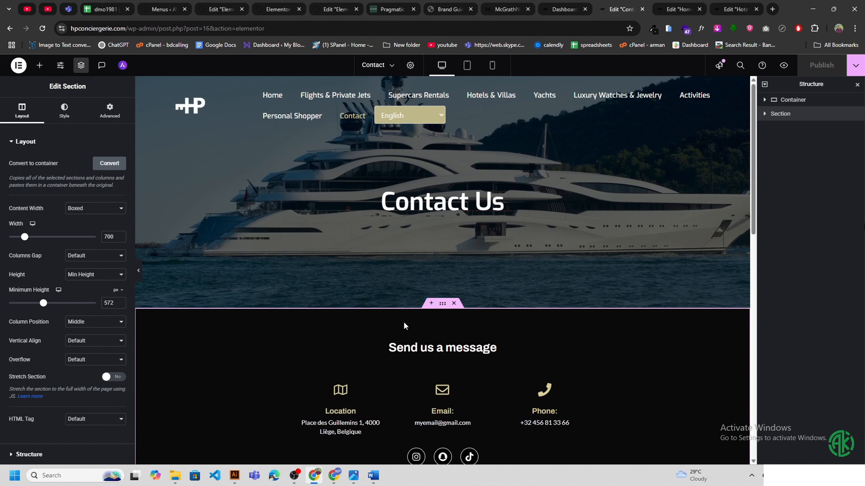
click(801, 102)
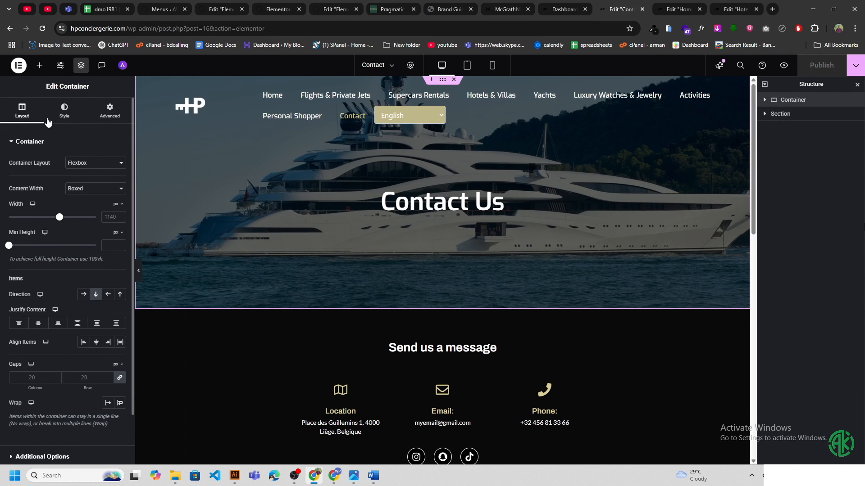
click(63, 118)
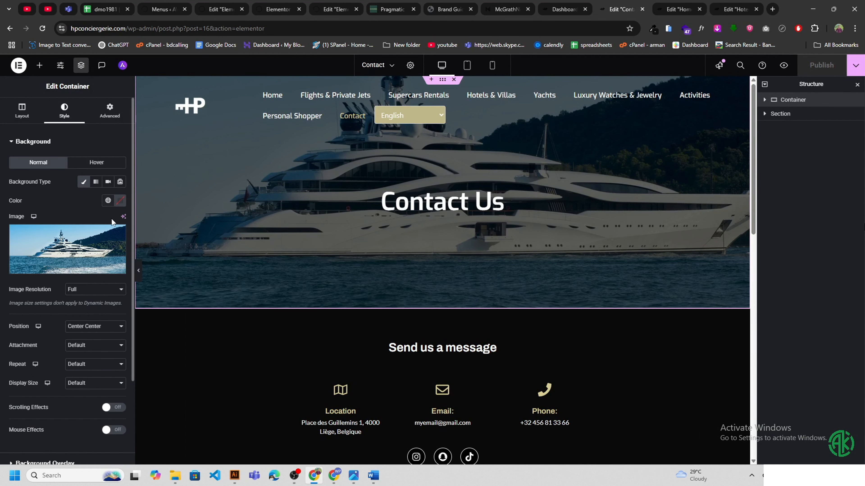
mouse_move(71, 244)
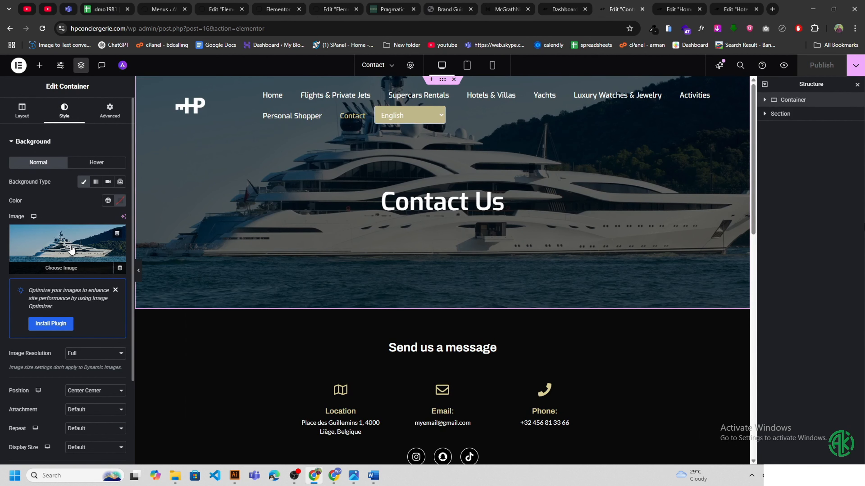
click(72, 249)
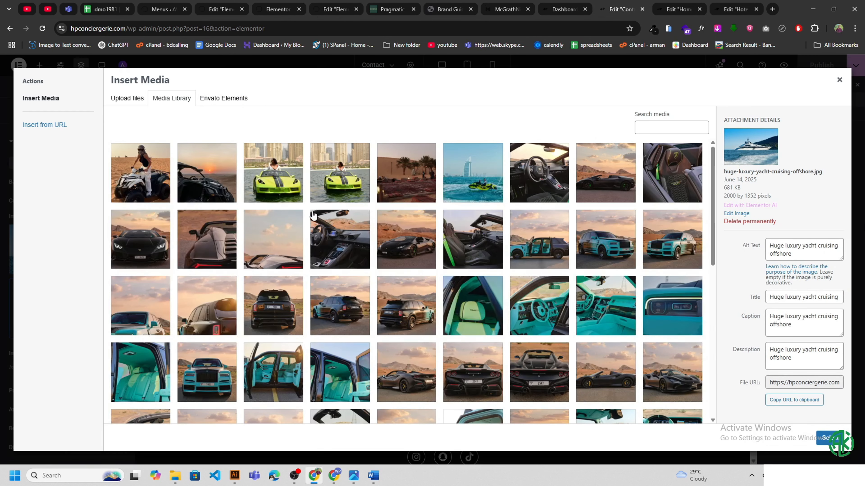
scroll(377, 251, down, 10)
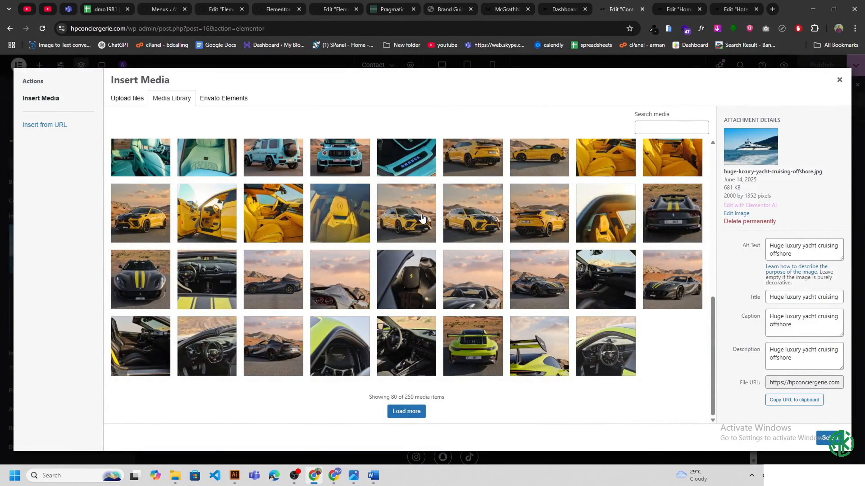
click(422, 218)
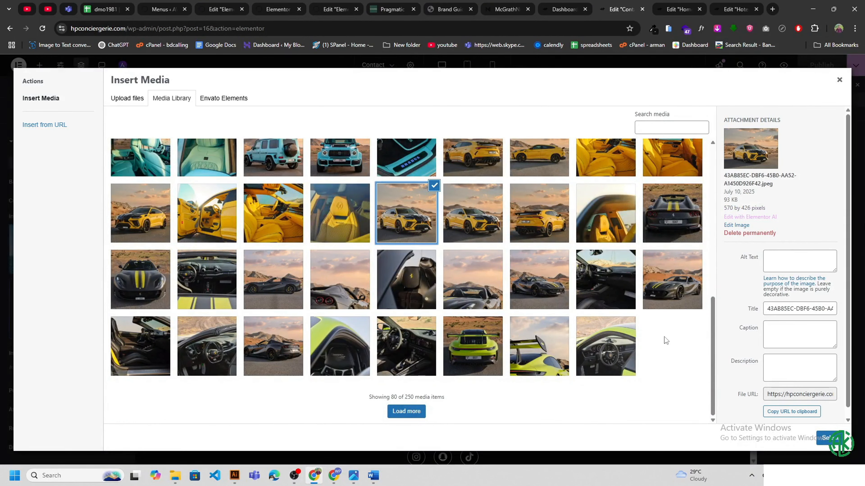
click(827, 438)
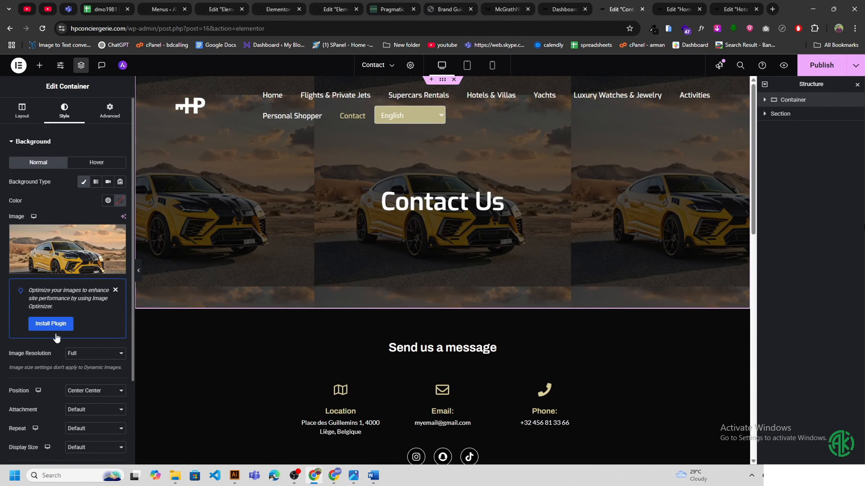
Set the display size of the "Contact Us" banner container's background image to Cover
scroll(68, 336, down, 3)
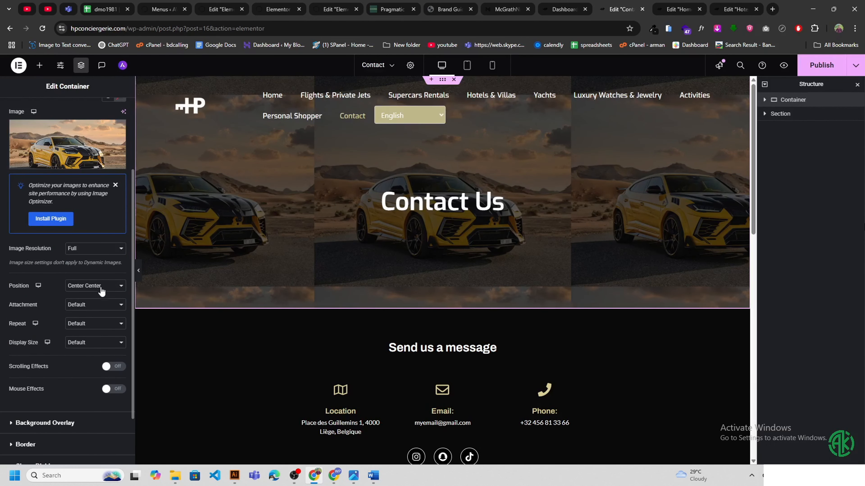
click(85, 343)
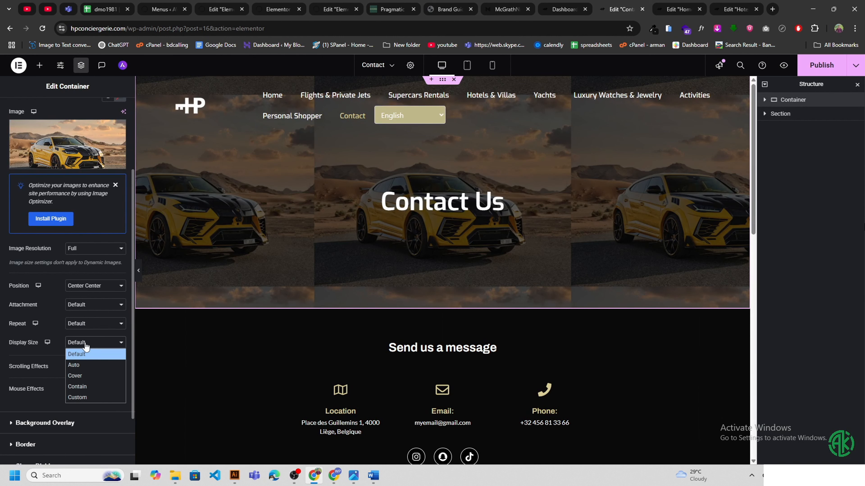
click(84, 378)
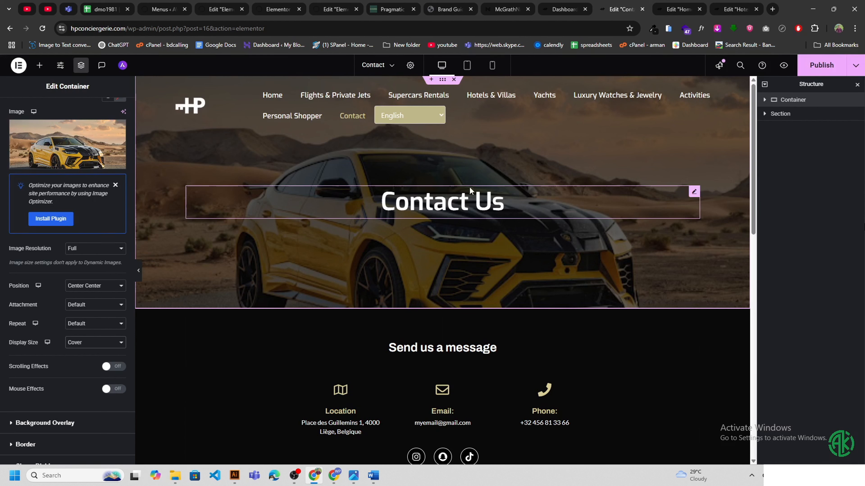
Reload the Contact page editor and discard the unsaved banner background changes
click(39, 30)
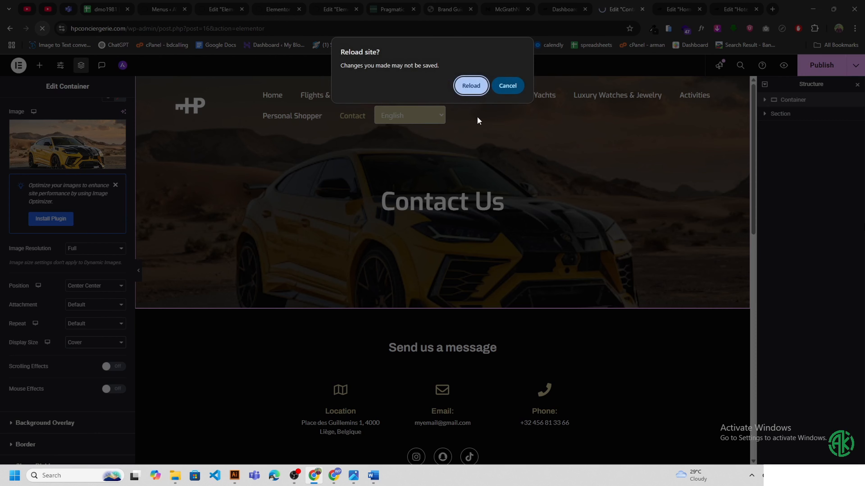
click(472, 86)
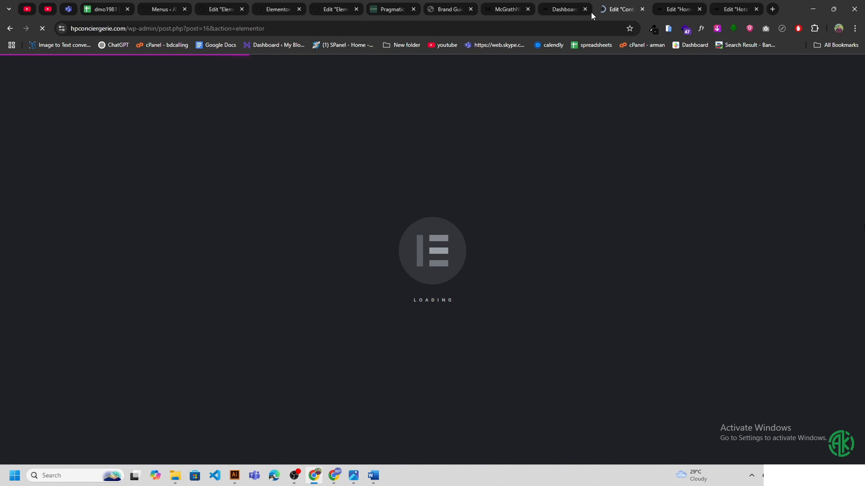
Open the live HP Conciergerie home page from the WordPress dashboard and review its sections down to the contact form and footer
click(561, 9)
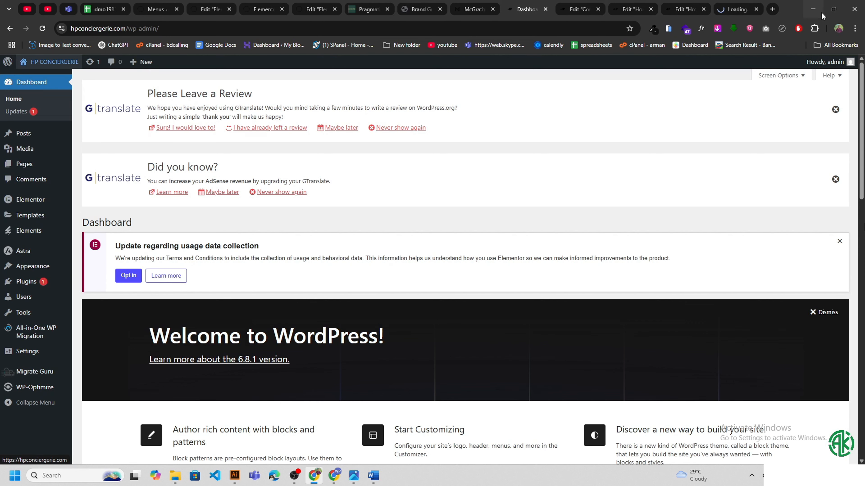
click(749, 4)
scroll(640, 226, down, 10)
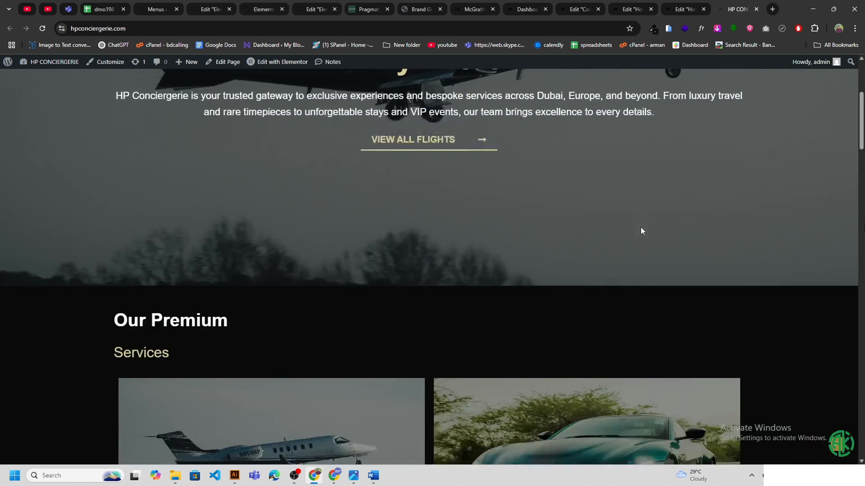
scroll(495, 248, down, 2)
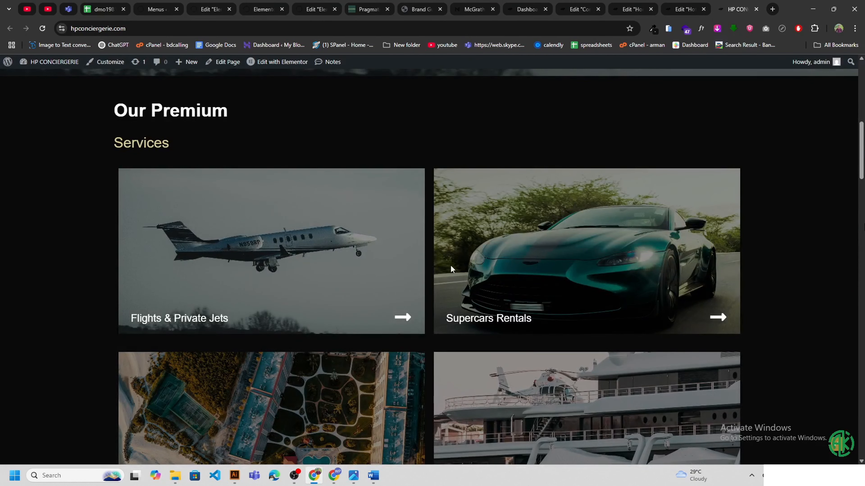
scroll(518, 237, down, 20)
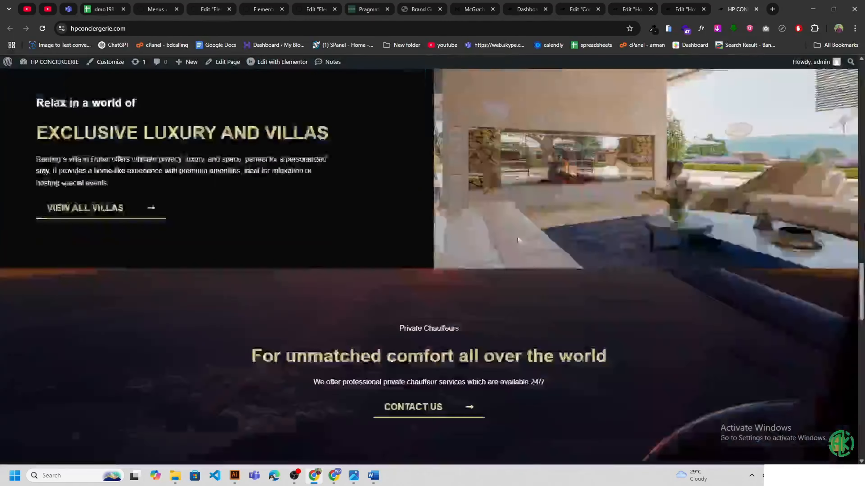
scroll(517, 239, down, 20)
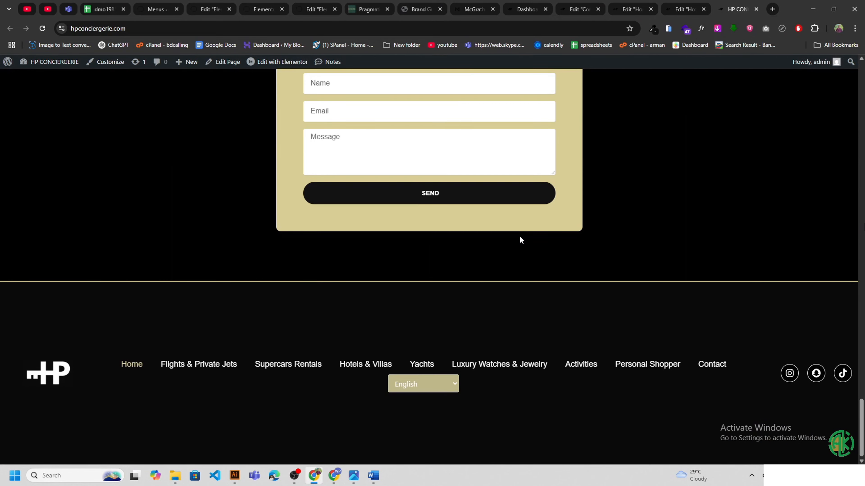
scroll(647, 245, up, 5)
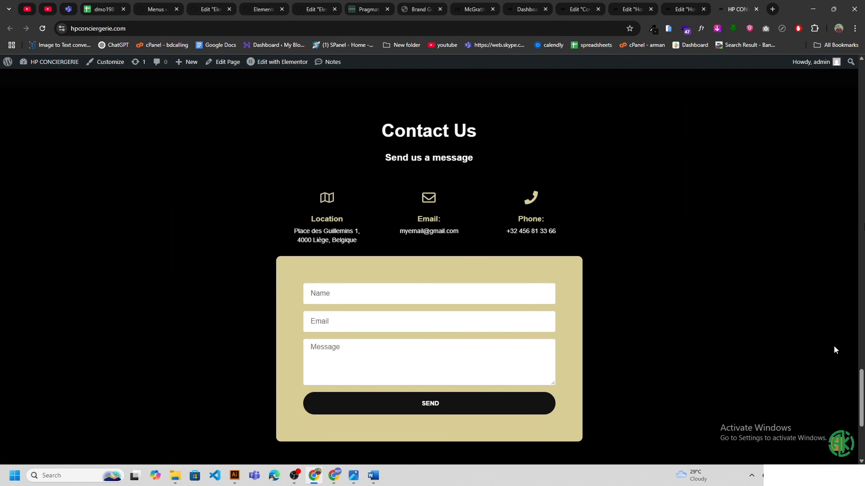